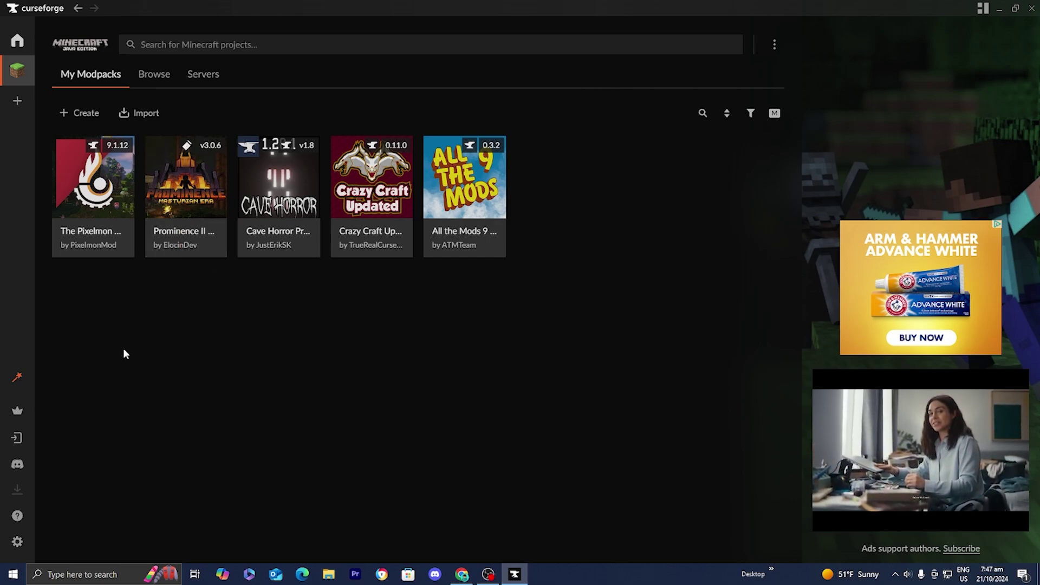
# Open the Pixelmon modpack in CurseForge, then open the OptiFine Downloads result from a Google search
pyautogui.click(87, 174)
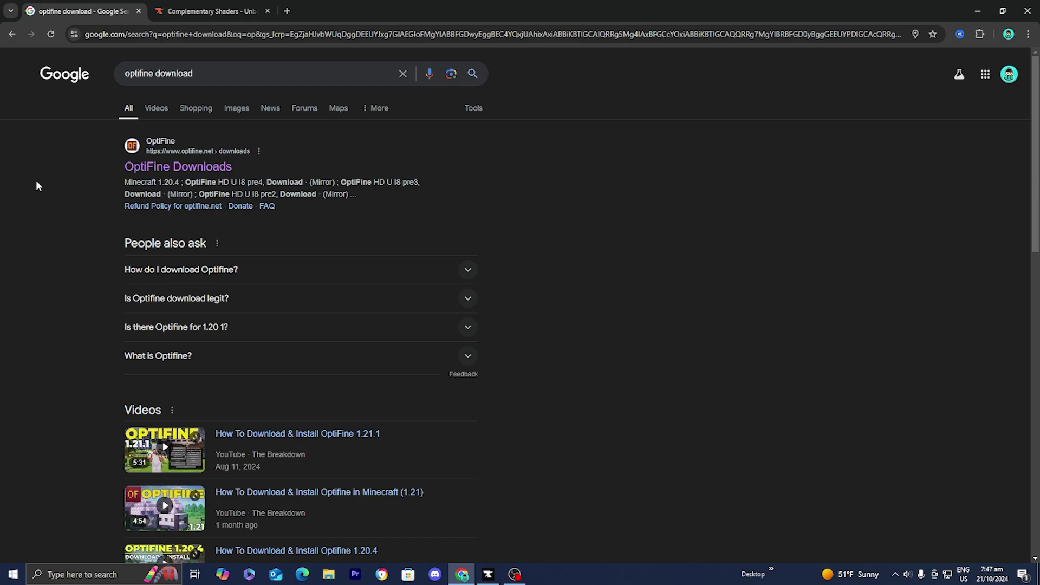
pyautogui.click(195, 166)
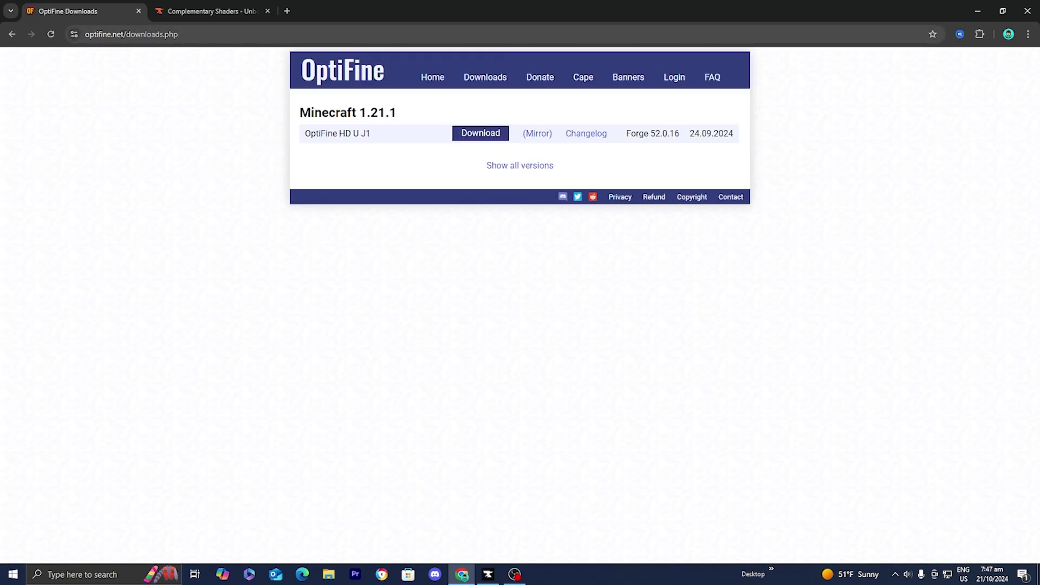
# Show all OptiFine versions and start the OptiFine HD U G8 download for Minecraft 1.16.5
pyautogui.click(491, 85)
pyautogui.click(514, 165)
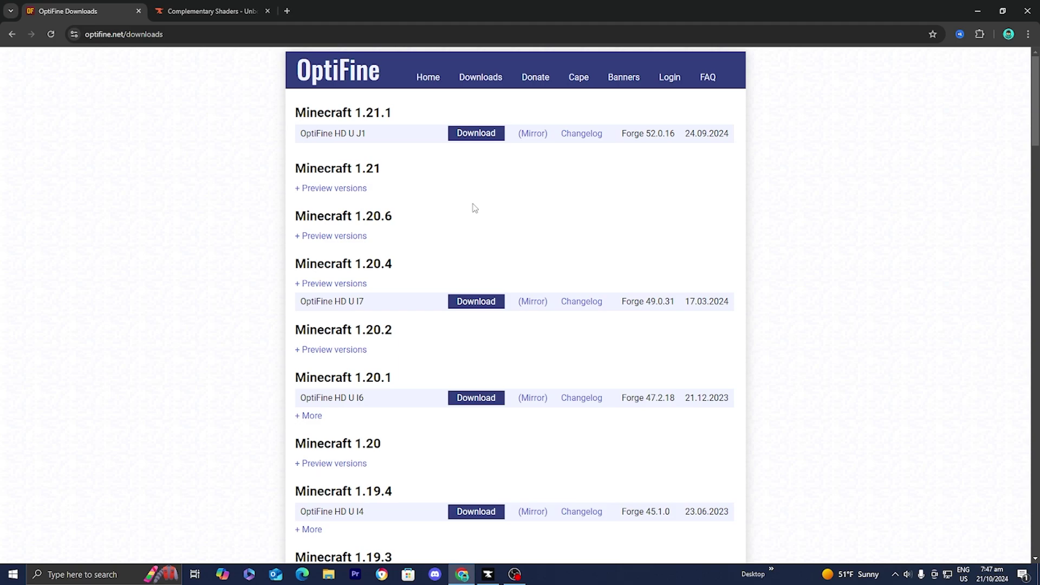
pyautogui.scroll(-3, 472, 209)
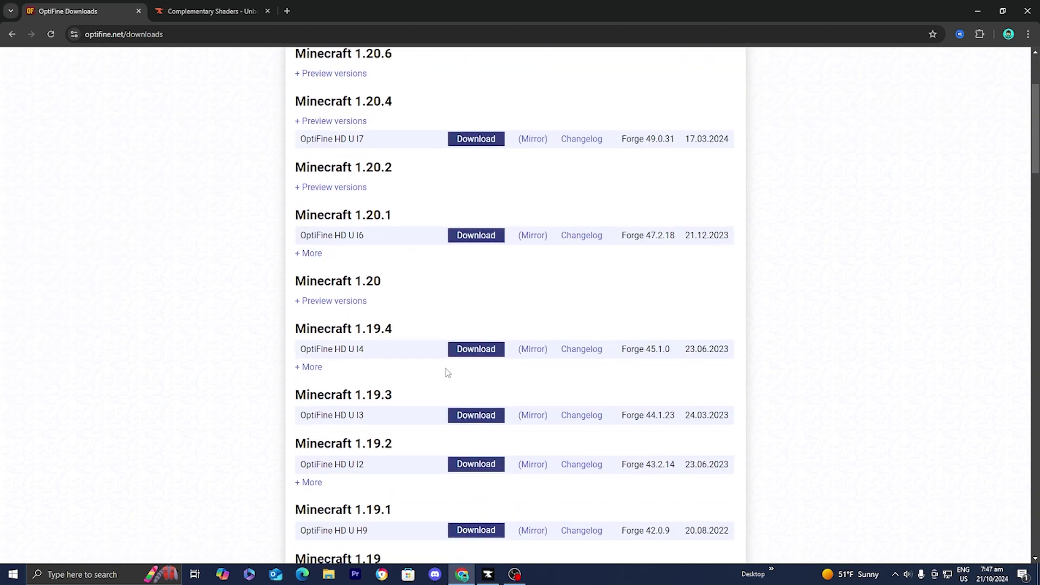
pyautogui.scroll(-7, 433, 374)
pyautogui.scroll(-6, 427, 374)
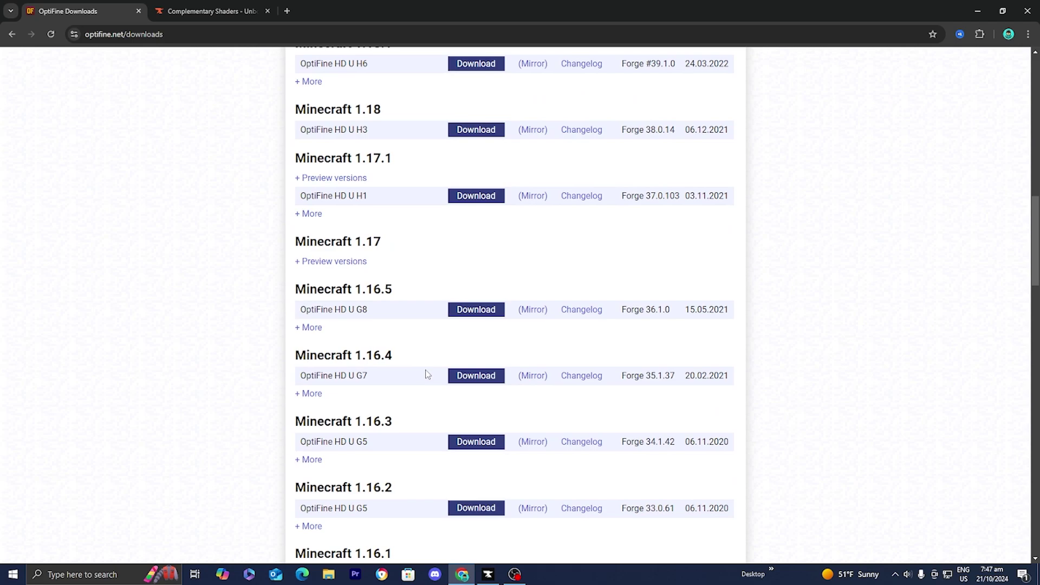
pyautogui.click(501, 316)
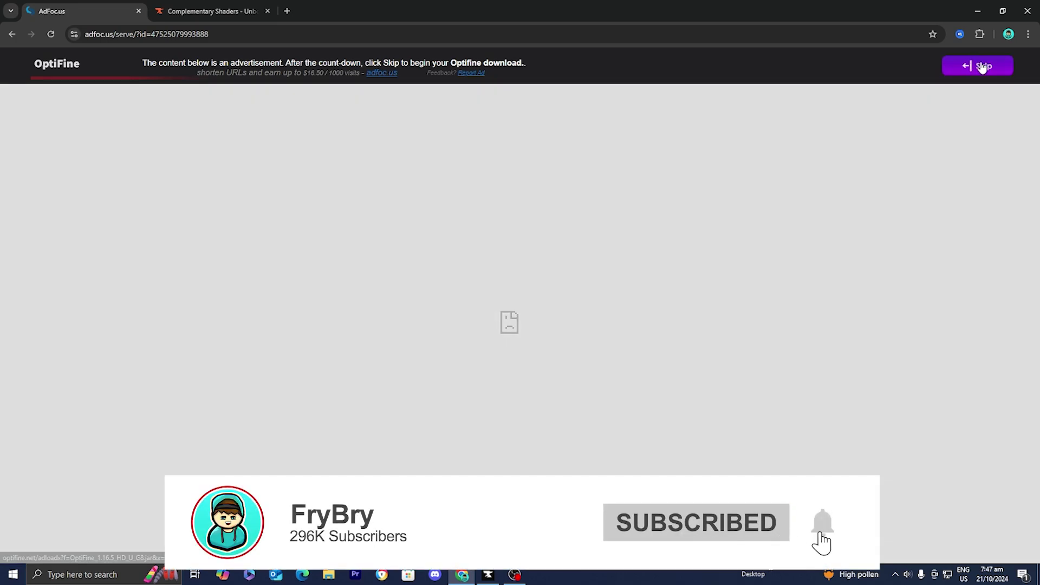
# Skip the ad, download OptiFine_1.16.5_HD_U_G8.jar, and drag a copy onto the desktop
pyautogui.click(980, 68)
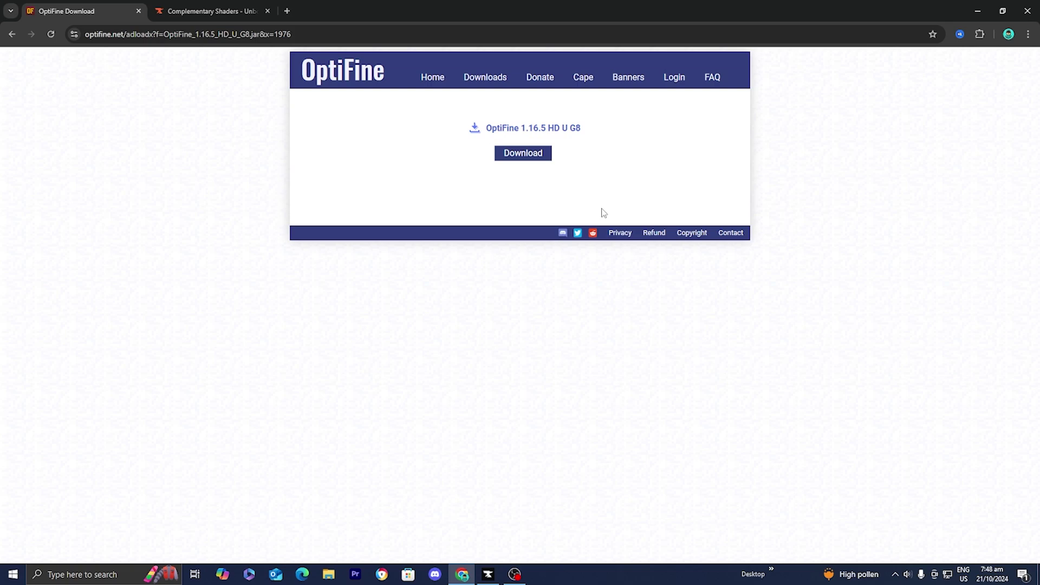
pyautogui.click(542, 156)
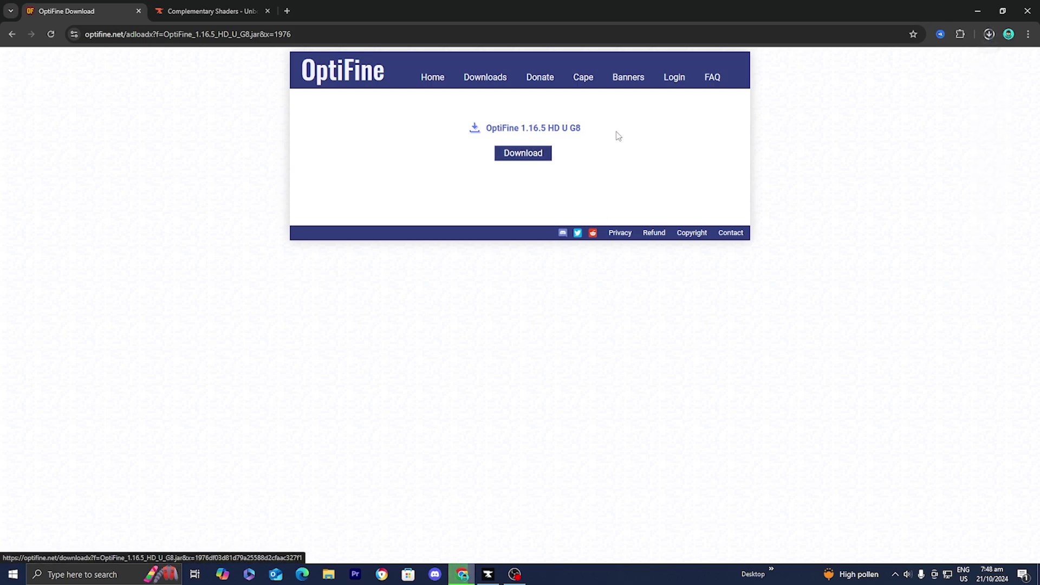
pyautogui.click(989, 34)
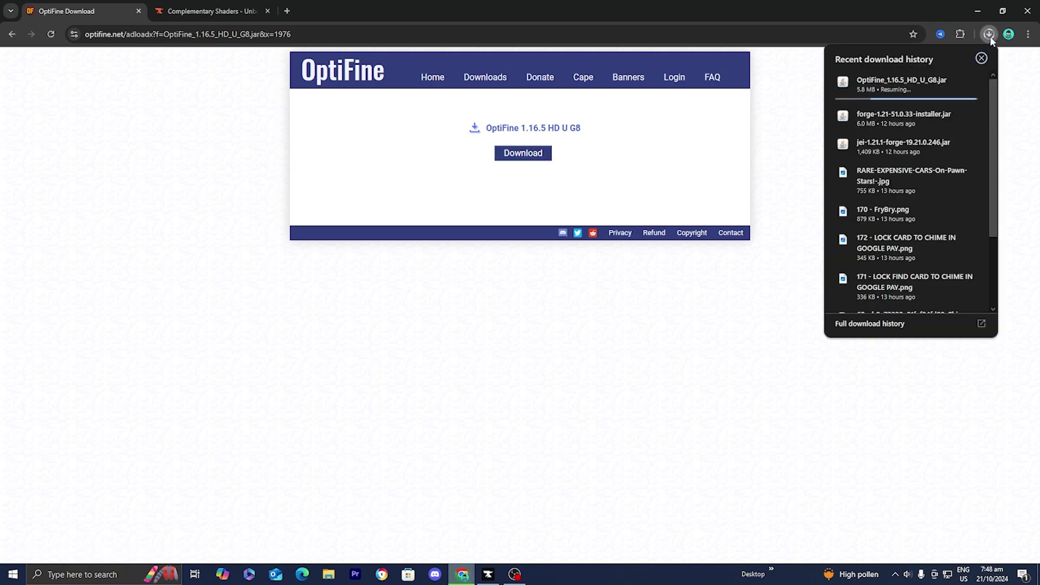
pyautogui.moveTo(834, 11); pyautogui.dragTo(749, 235)
pyautogui.click(902, 268)
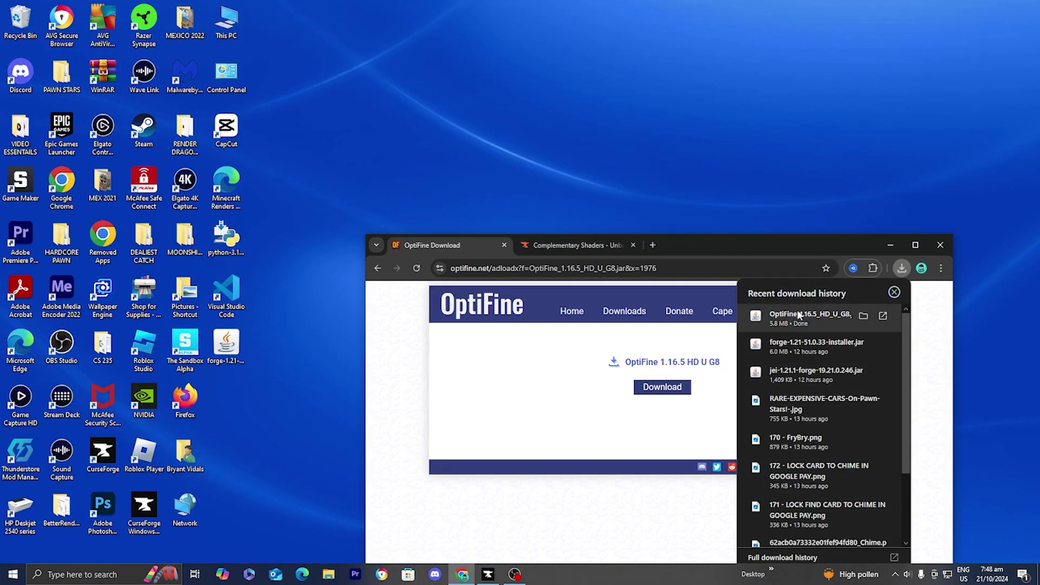
pyautogui.moveTo(797, 314); pyautogui.dragTo(687, 205)
pyautogui.click(777, 203)
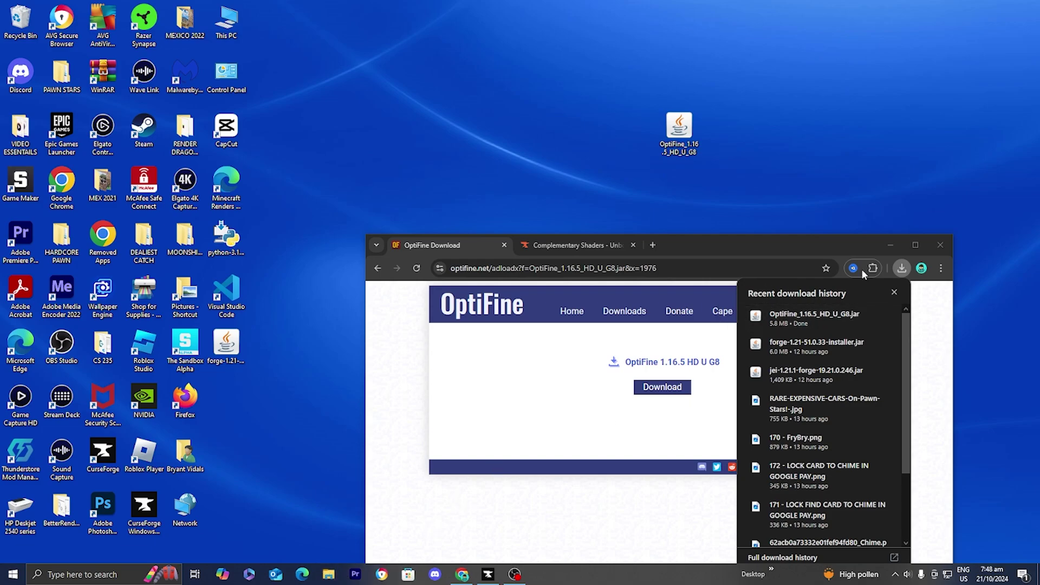
pyautogui.click(913, 246)
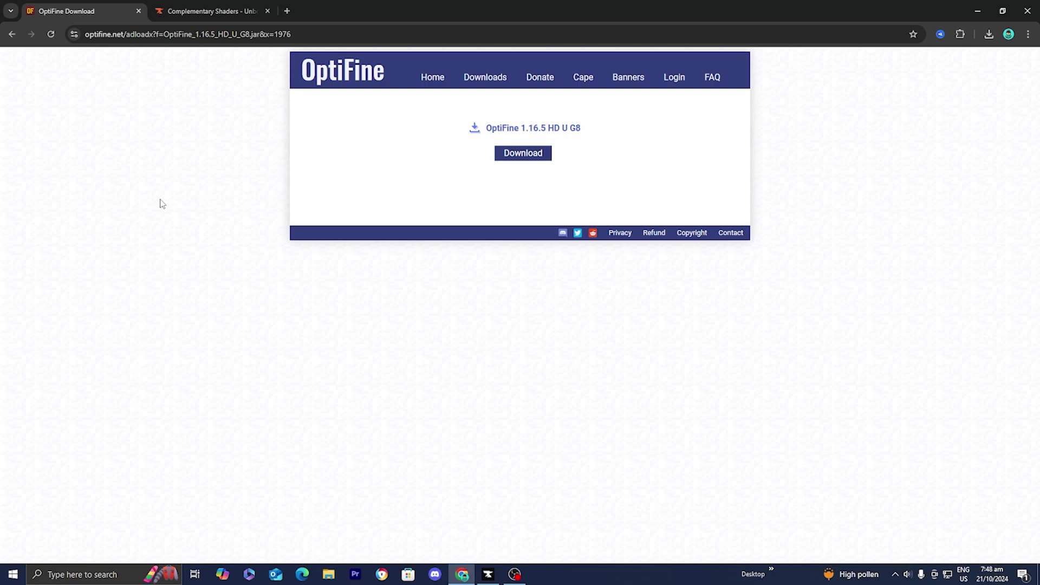
# List Complementary Shaders files for all game versions, go to page 2, and open v4.0.1's options
pyautogui.click(189, 10)
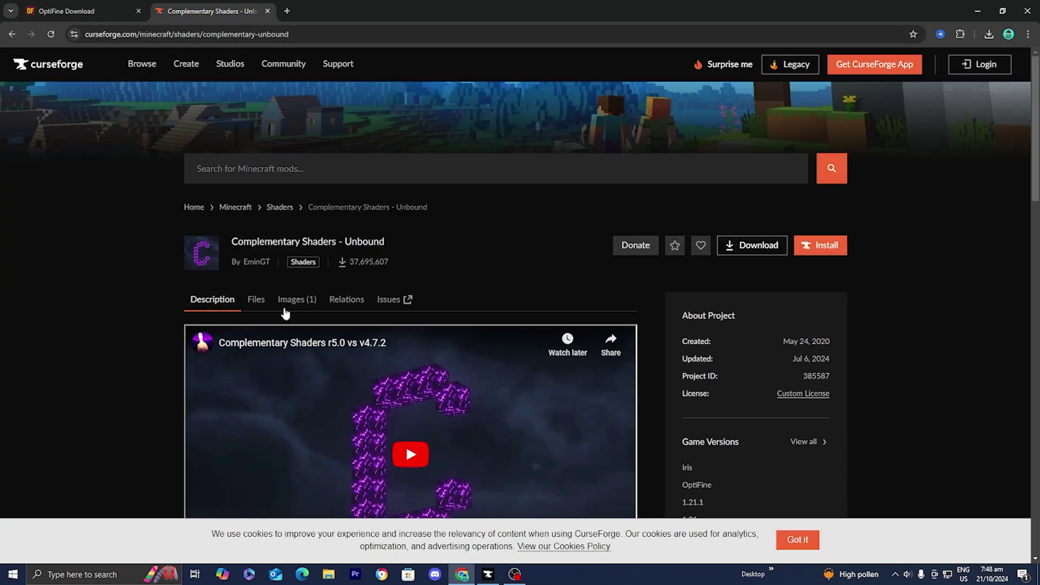
pyautogui.scroll(-4, 392, 375)
pyautogui.scroll(4, 392, 374)
pyautogui.scroll(-4, 483, 273)
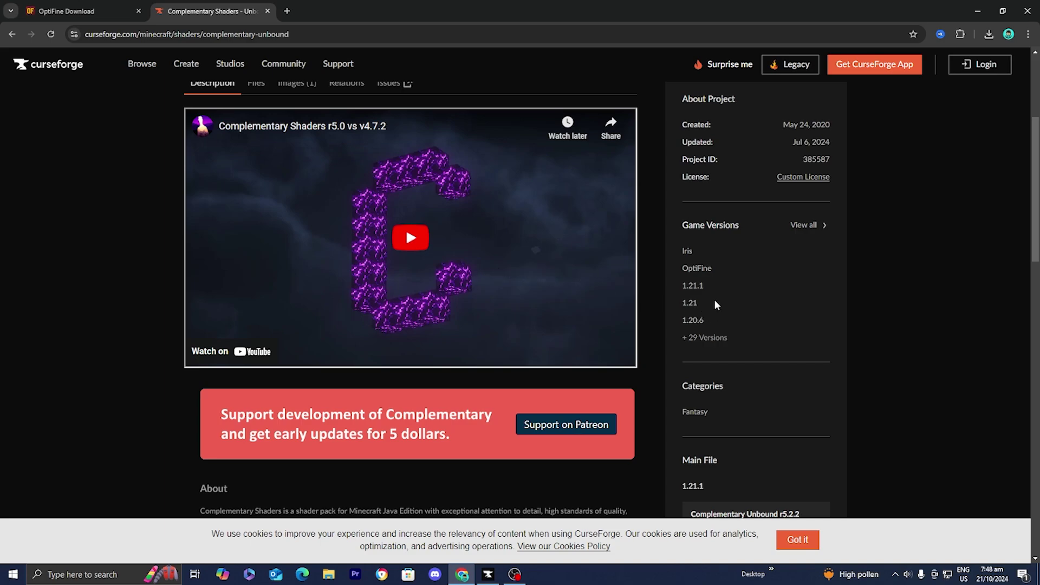
pyautogui.scroll(2, 815, 286)
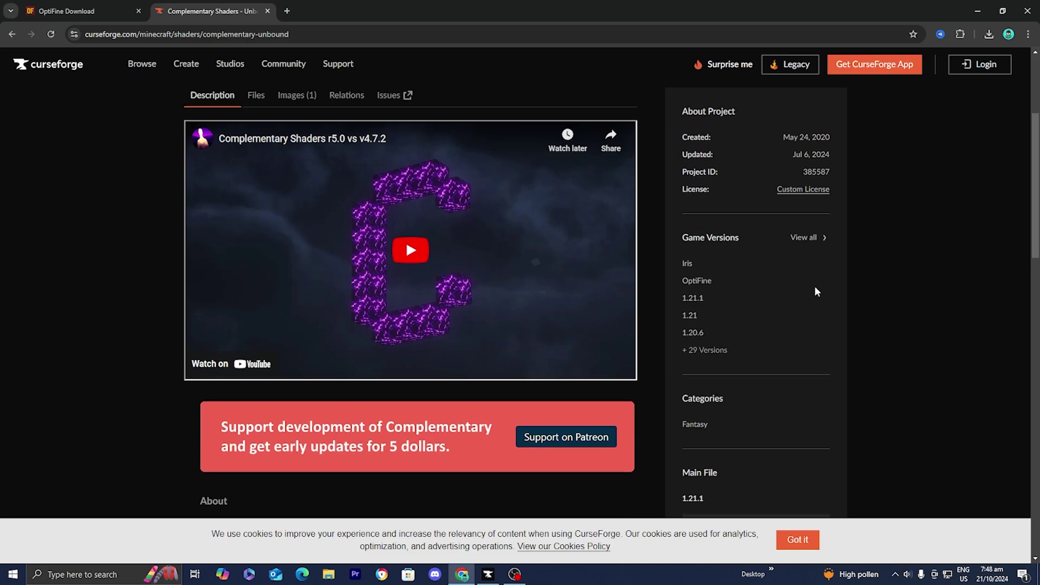
pyautogui.click(807, 333)
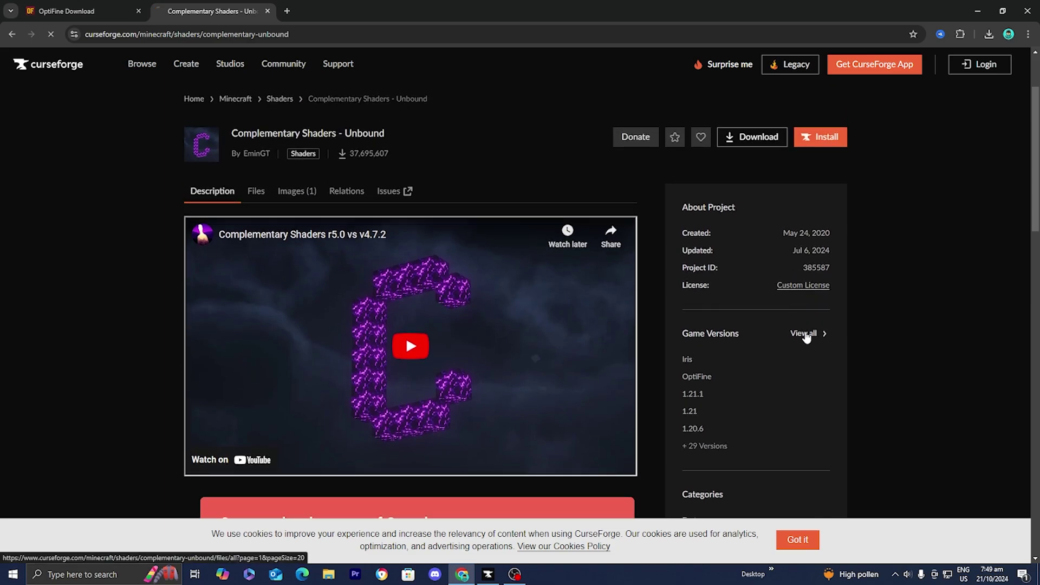
pyautogui.scroll(-3, 807, 336)
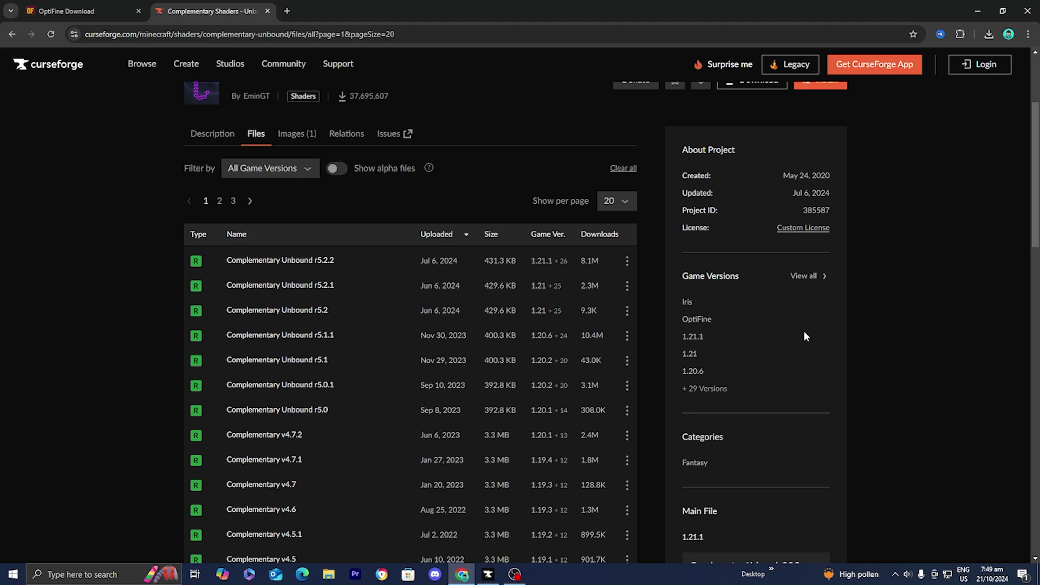
pyautogui.click(219, 204)
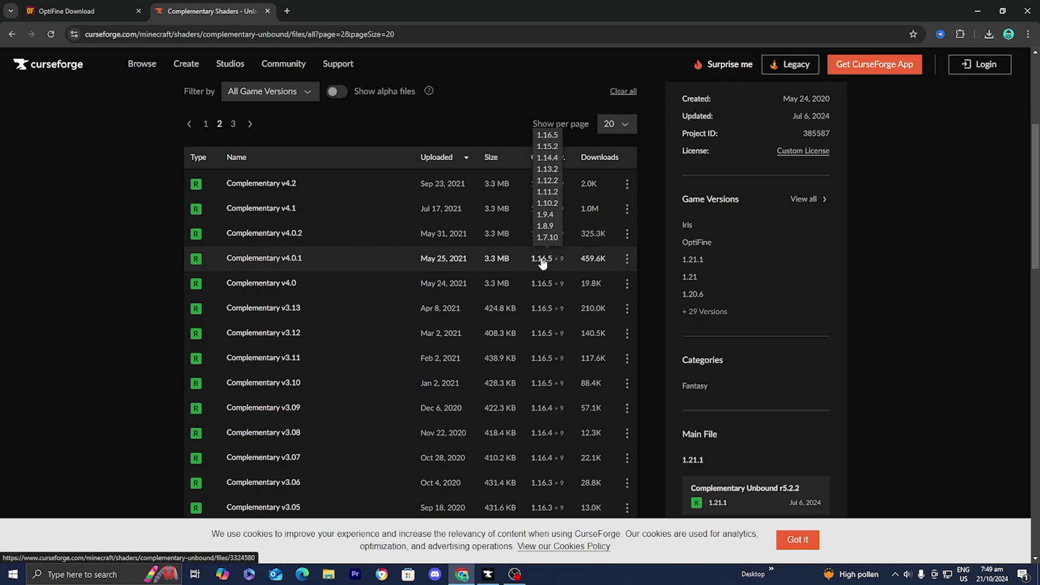
pyautogui.click(628, 260)
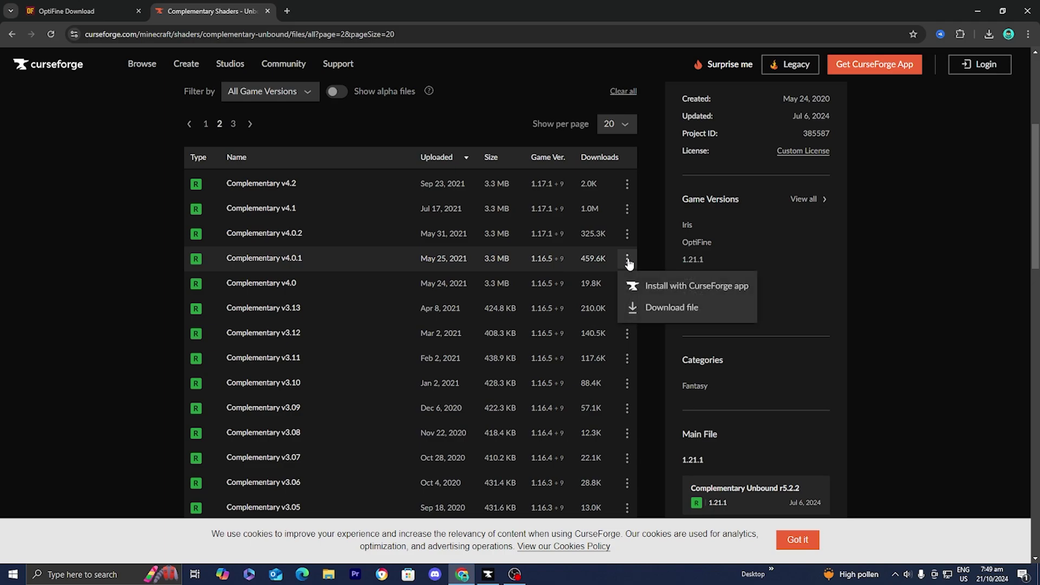
# Download ComplementaryShaders_v4.0.1.zip, drag it onto the desktop, and minimize Chrome
pyautogui.click(663, 309)
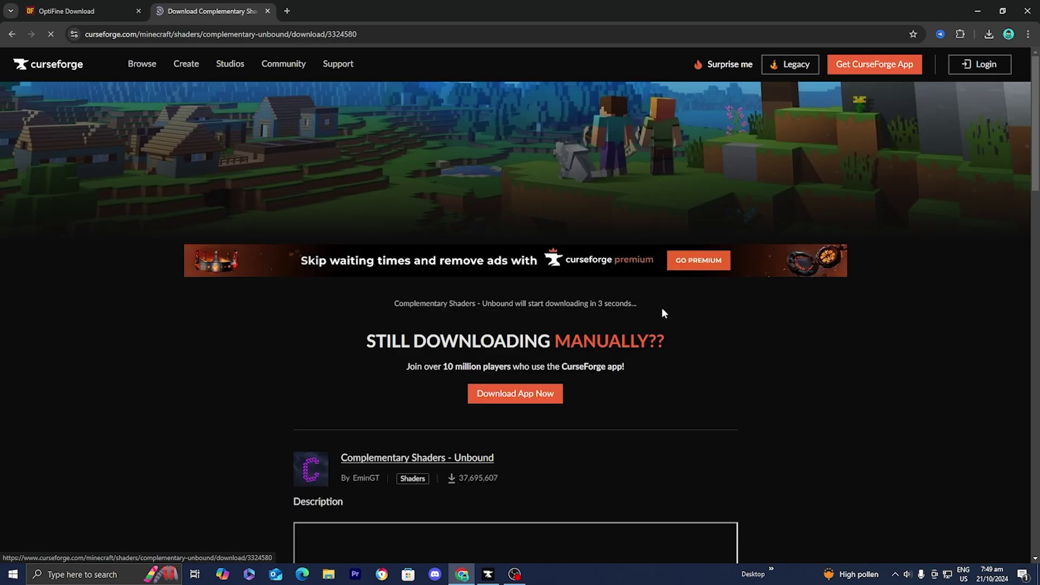
pyautogui.click(989, 35)
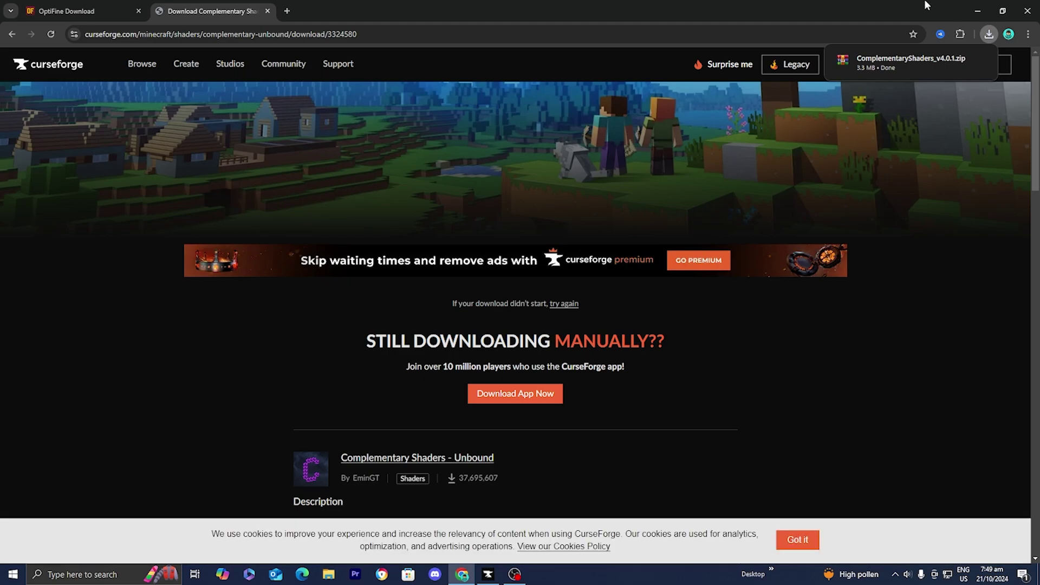
pyautogui.moveTo(926, 5); pyautogui.dragTo(780, 301)
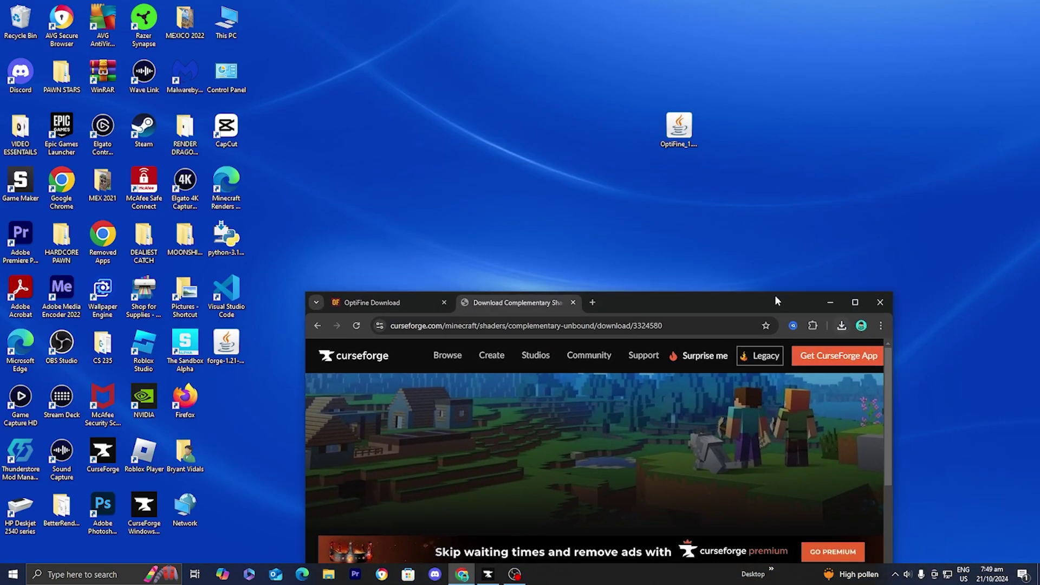
pyautogui.click(841, 326)
pyautogui.moveTo(758, 61); pyautogui.dragTo(633, 149)
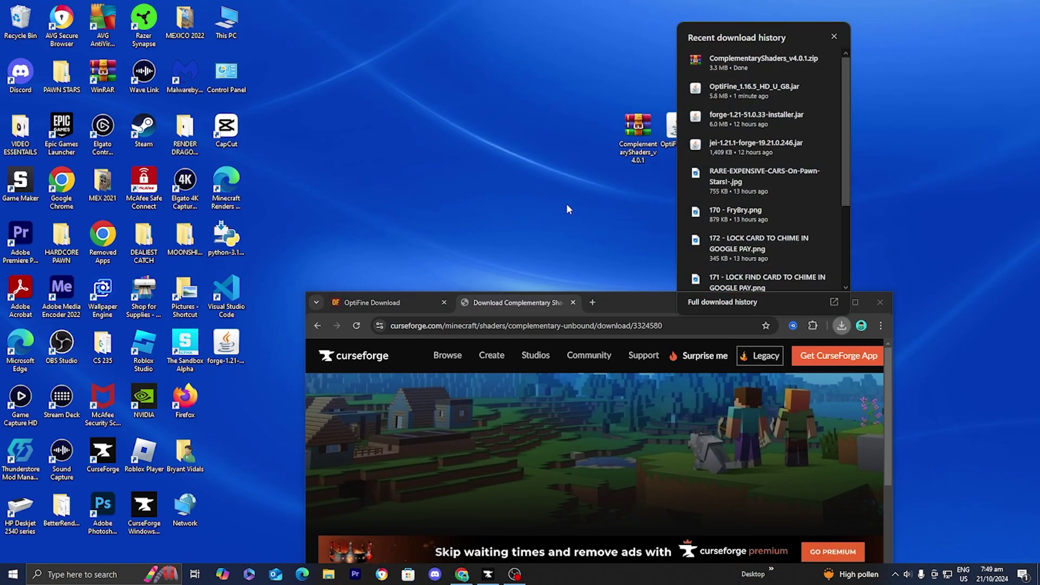
pyautogui.press('super+d')
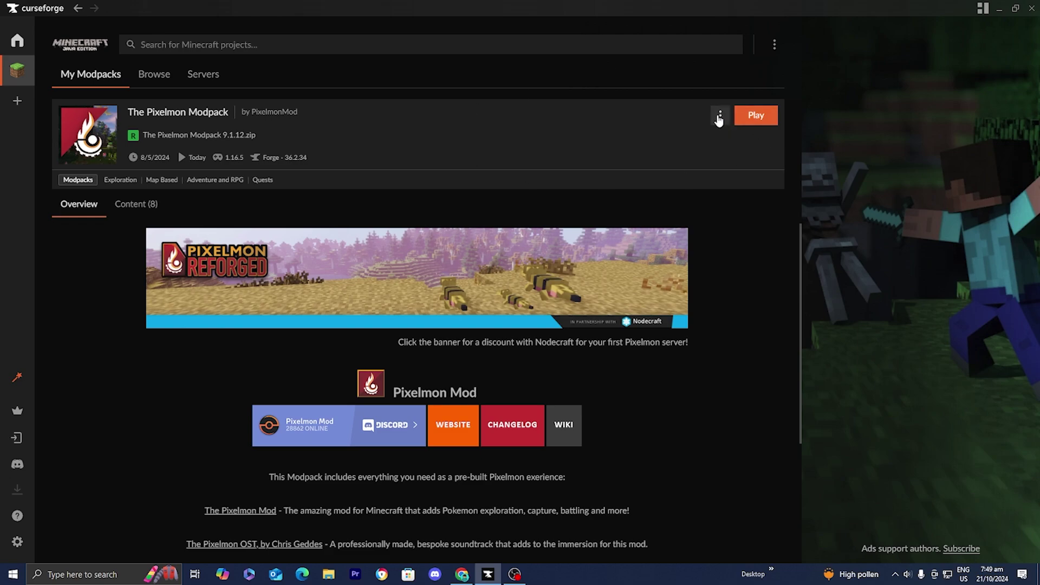
# Open the Pixelmon Modpack's instance folder from its options menu in CurseForge
pyautogui.click(719, 116)
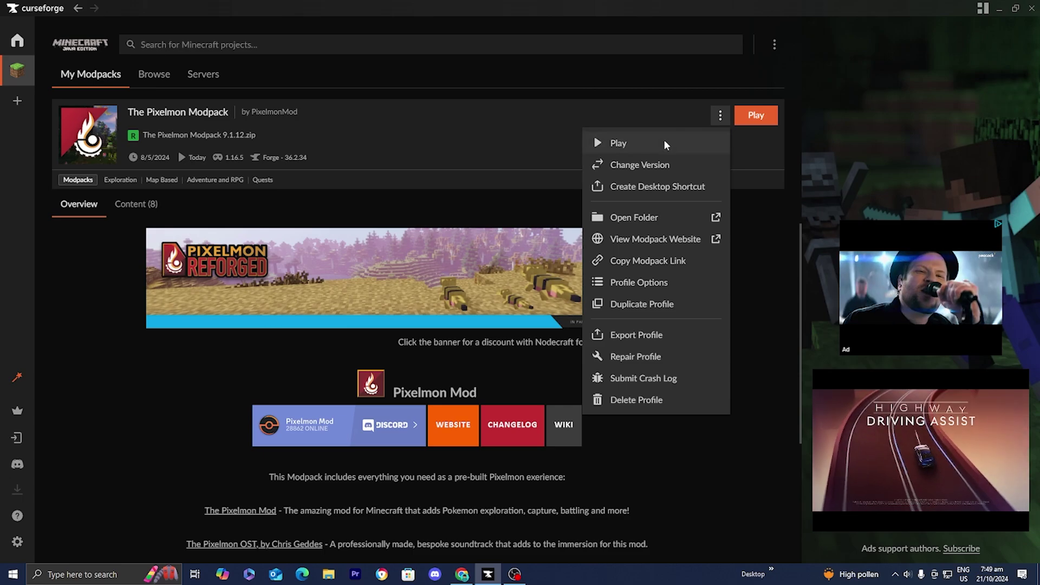
pyautogui.click(635, 217)
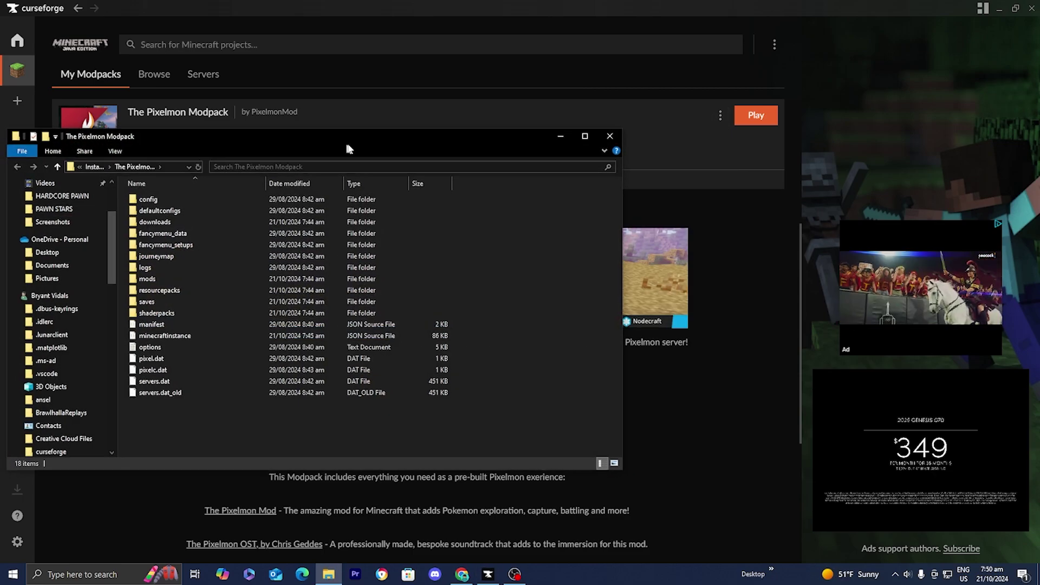
# Move OptiFine_1.16.5_HD_U_G8.jar from the desktop into the modpack's mods folder, then return to CurseForge
pyautogui.moveTo(346, 141); pyautogui.dragTo(612, 135)
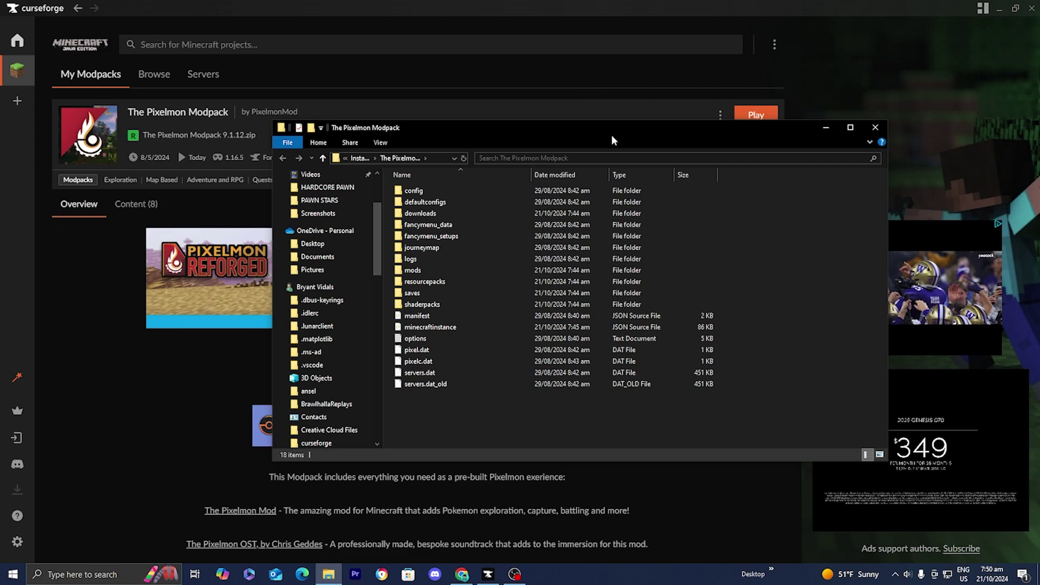
pyautogui.doubleClick(438, 270)
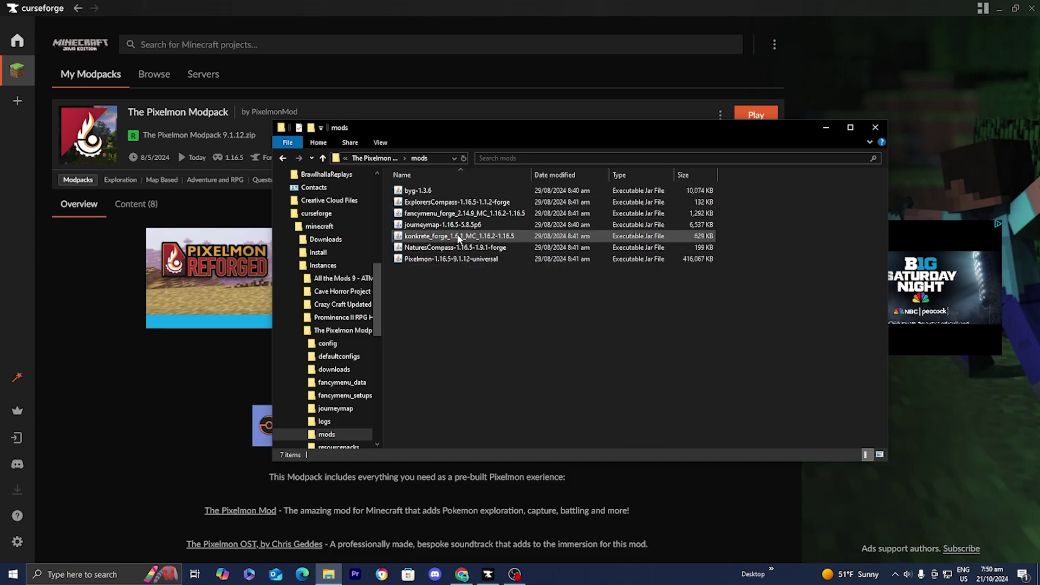
pyautogui.click(999, 8)
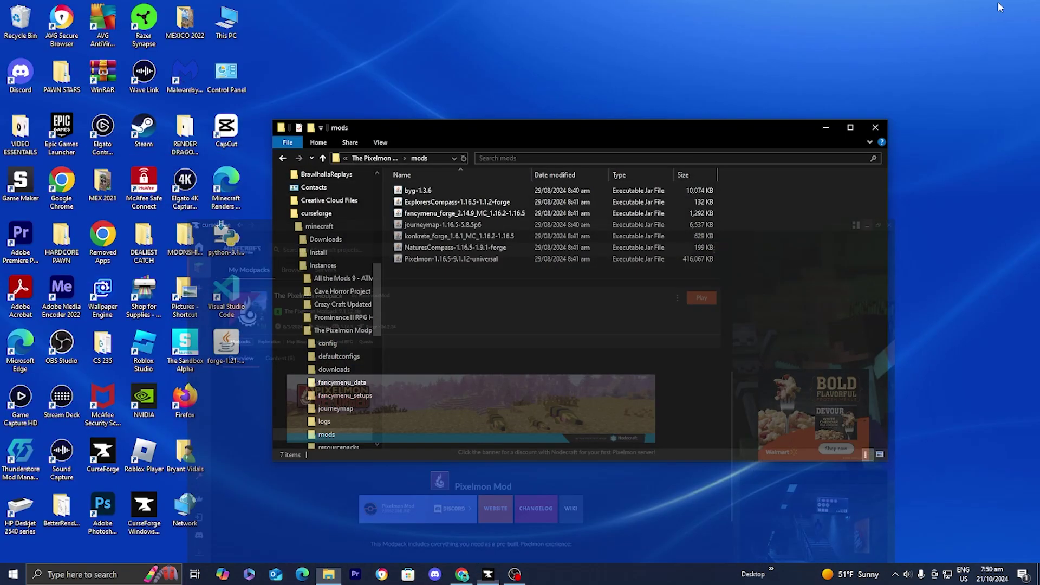
pyautogui.moveTo(670, 143); pyautogui.dragTo(525, 261)
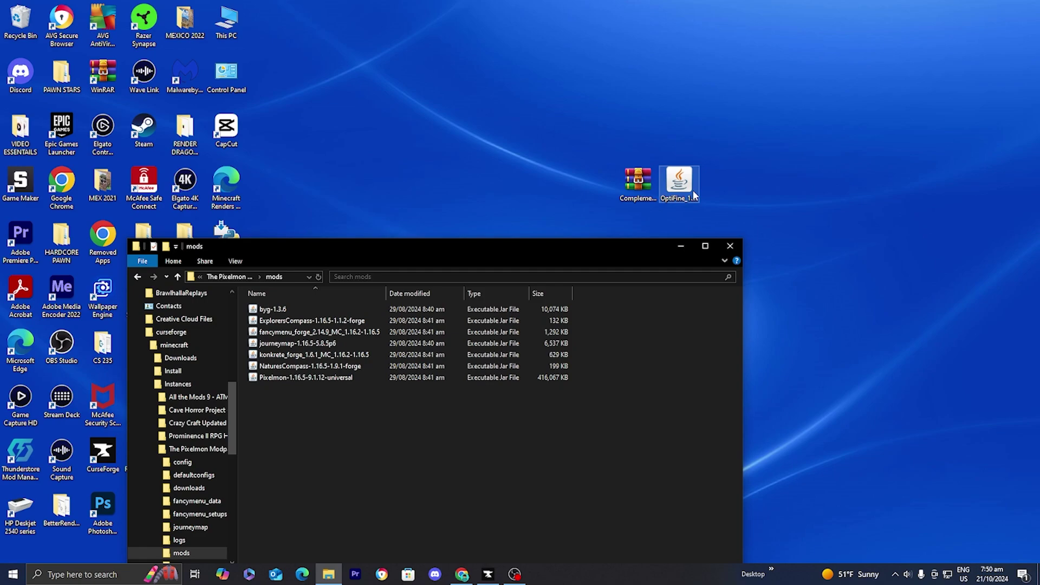
pyautogui.moveTo(692, 193); pyautogui.dragTo(428, 435)
pyautogui.click(518, 466)
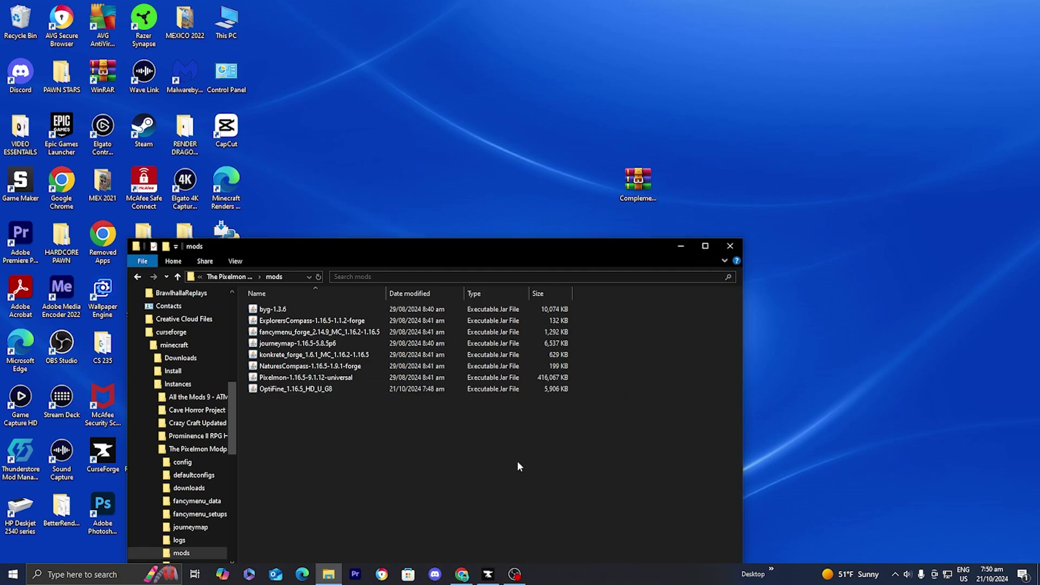
pyautogui.click(729, 246)
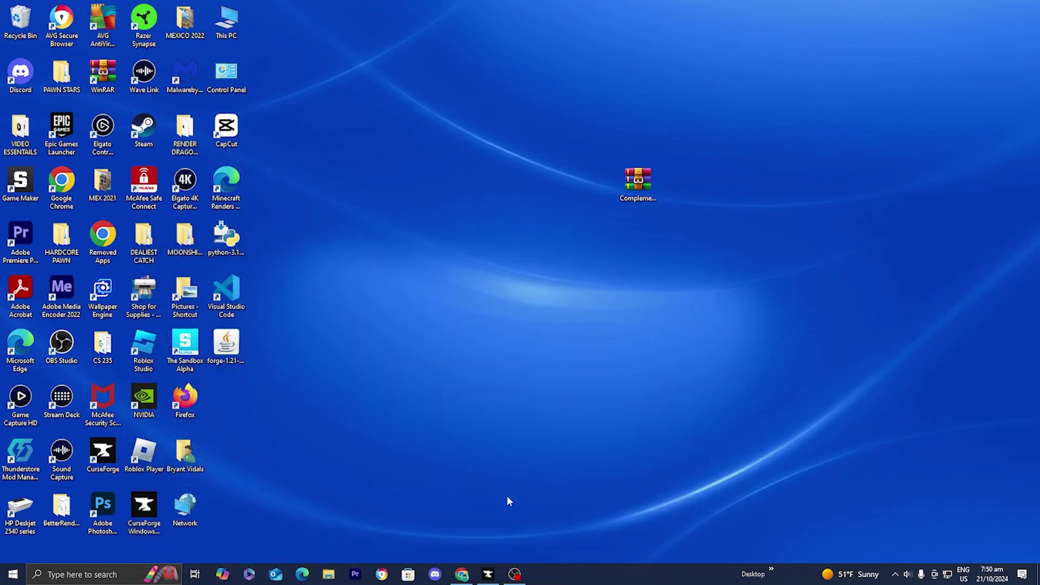
pyautogui.click(490, 576)
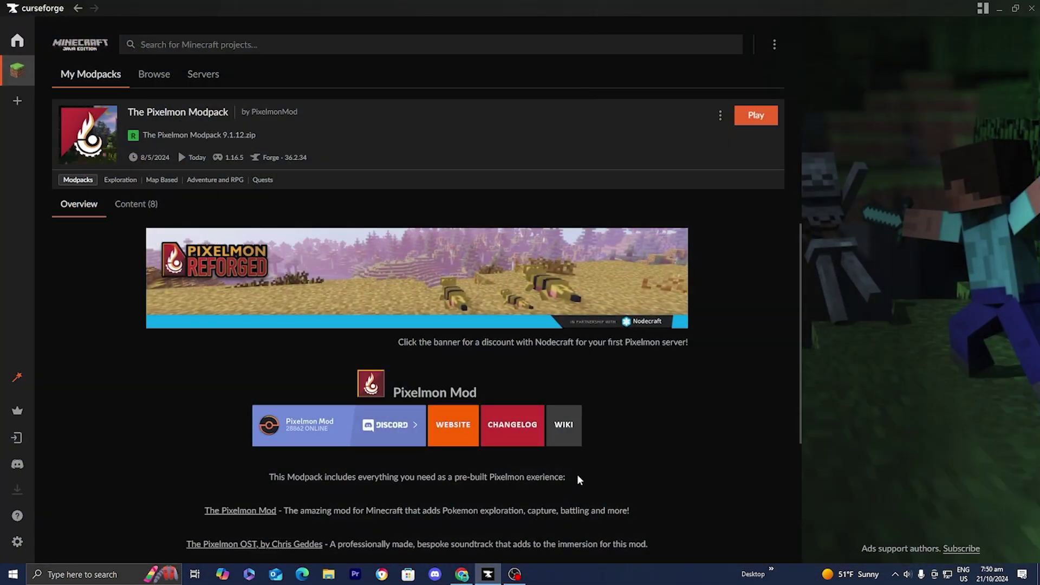
# Launch the modpack into Minecraft Launcher and open The Pixelmon Modpack installation's game folder
pyautogui.click(760, 122)
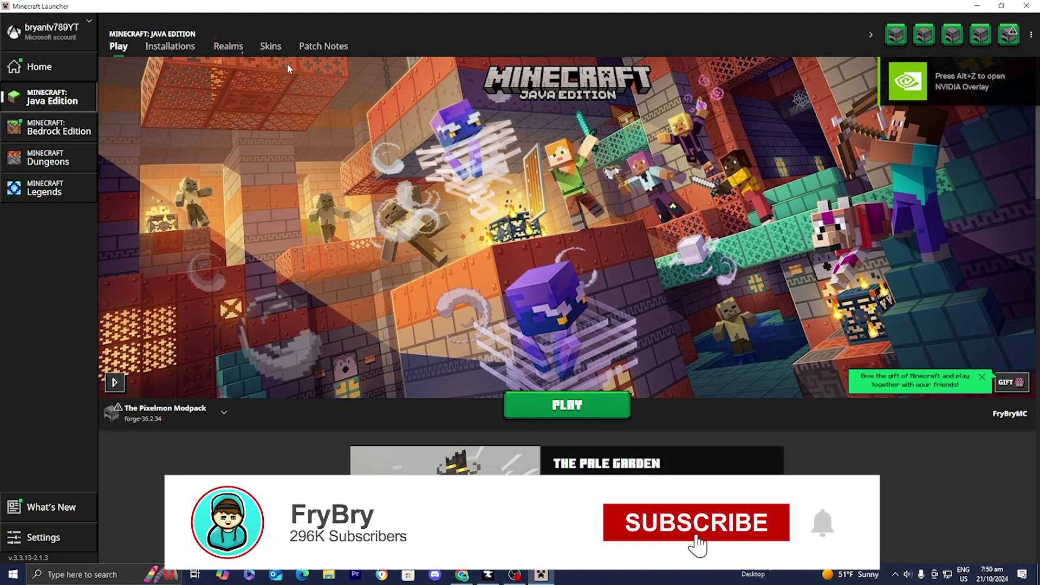
pyautogui.click(170, 49)
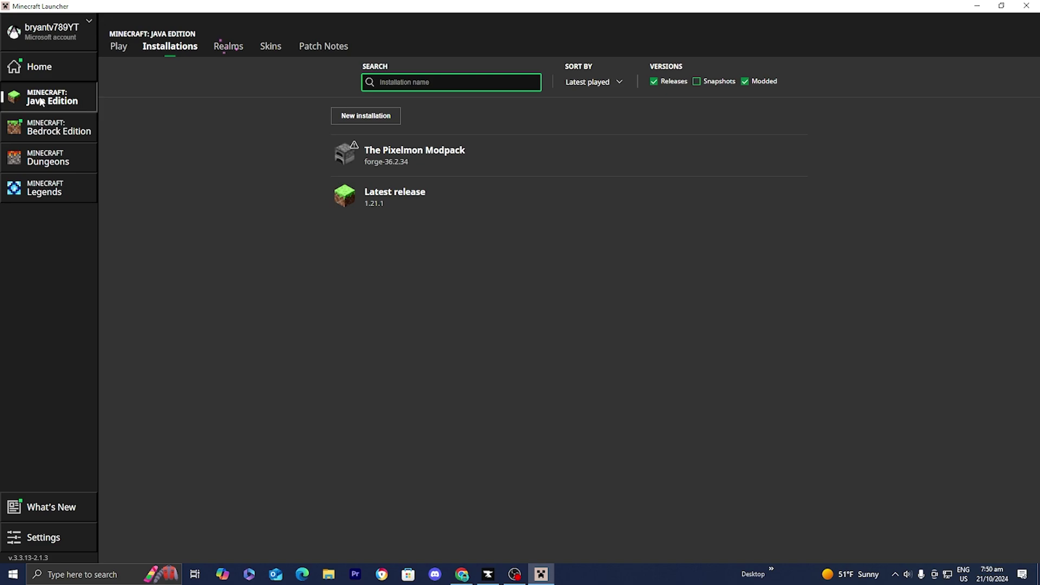
pyautogui.moveTo(389, 172)
pyautogui.click(398, 116)
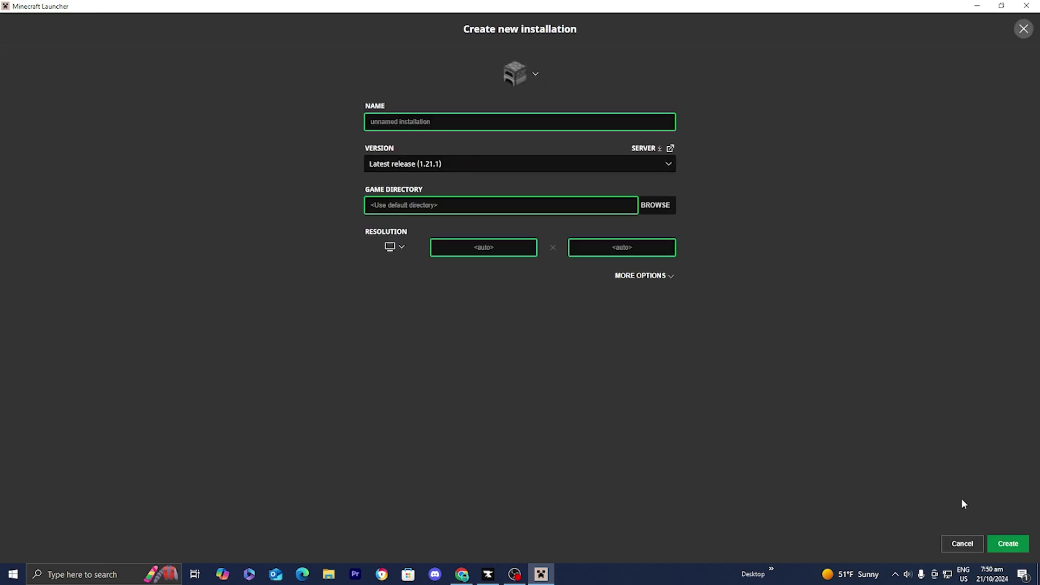
pyautogui.click(959, 542)
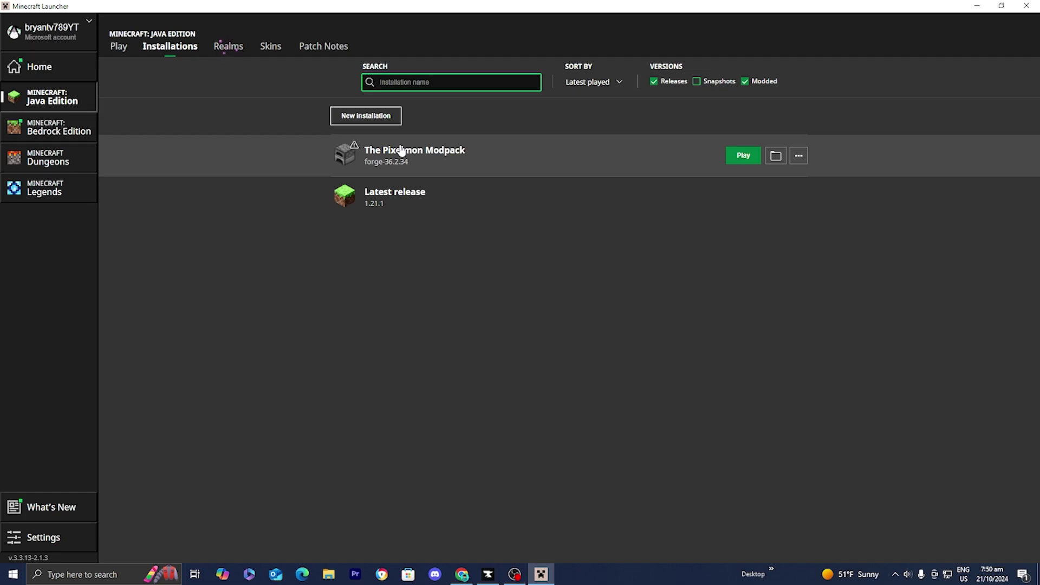
pyautogui.click(772, 163)
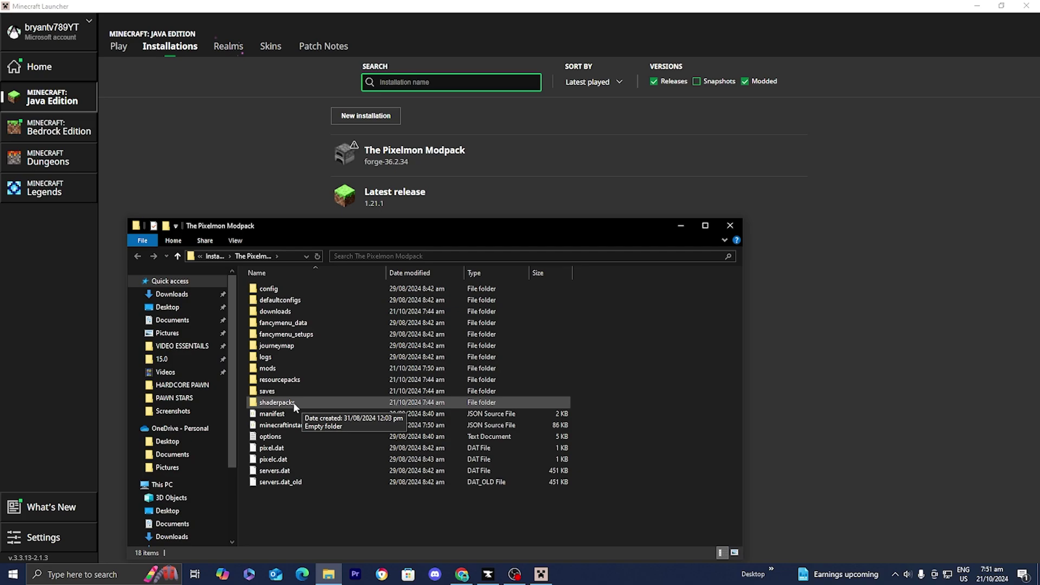
# Move ComplementaryShaders_v4.0.1.zip from the desktop into the modpack's shaderpacks folder and close it
pyautogui.doubleClick(277, 402)
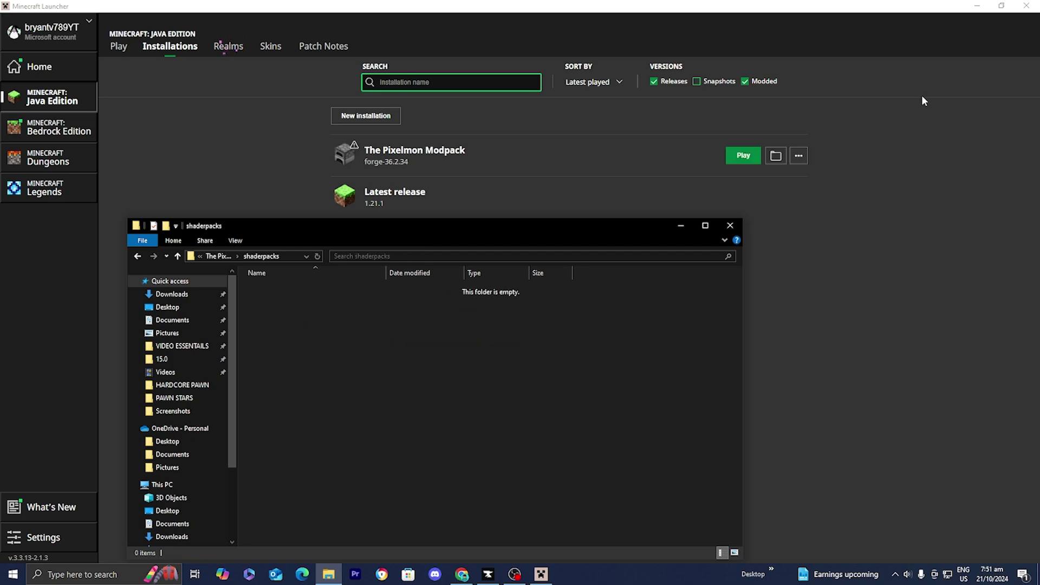
pyautogui.click(982, 6)
pyautogui.click(980, 7)
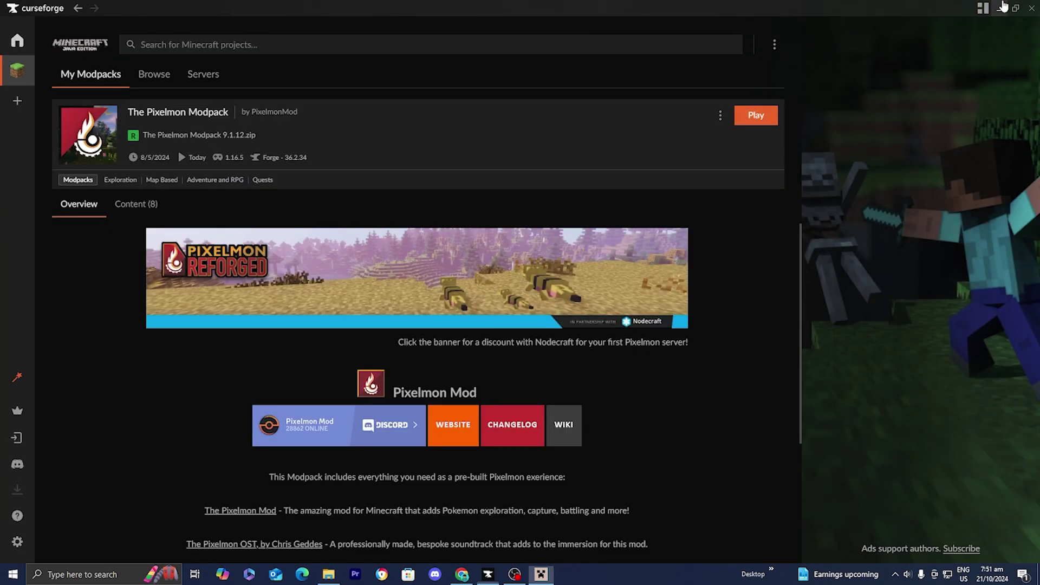
pyautogui.moveTo(638, 182); pyautogui.dragTo(498, 340)
pyautogui.click(607, 357)
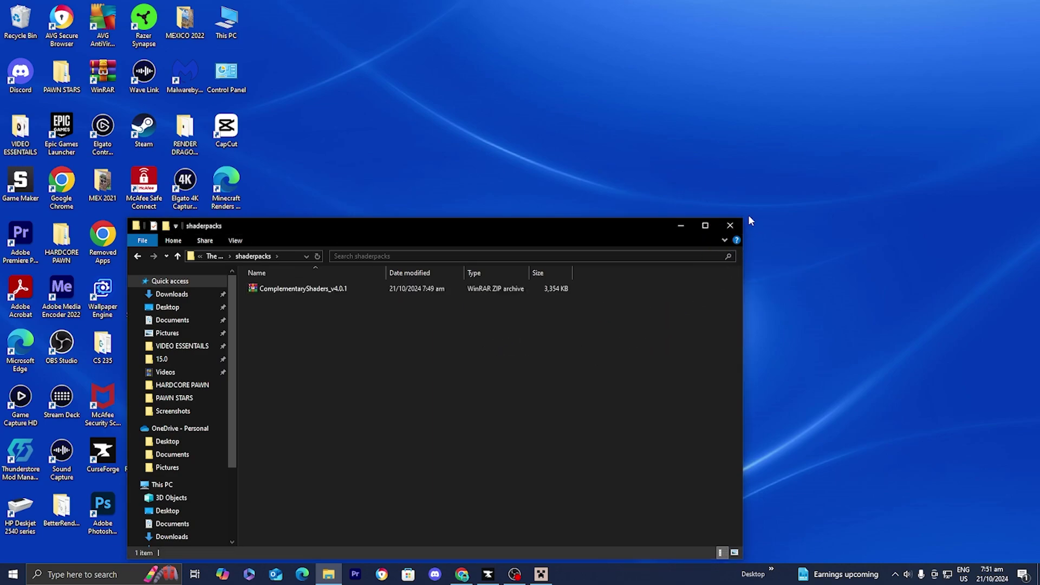
pyautogui.click(730, 224)
# Select The Pixelmon Modpack installation on the launcher's Play page and start Minecraft 1.16.5
pyautogui.click(540, 573)
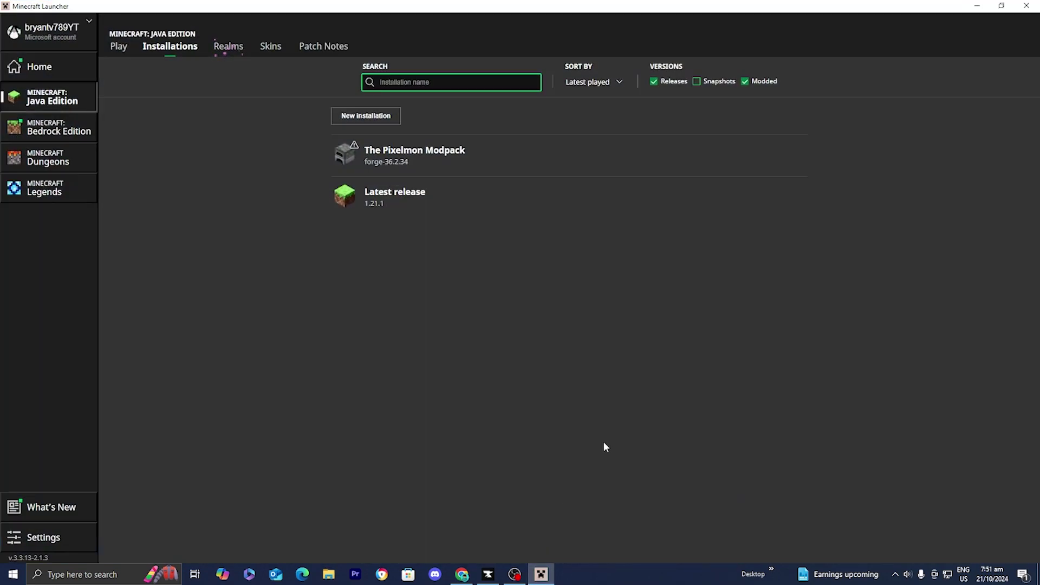
pyautogui.click(116, 48)
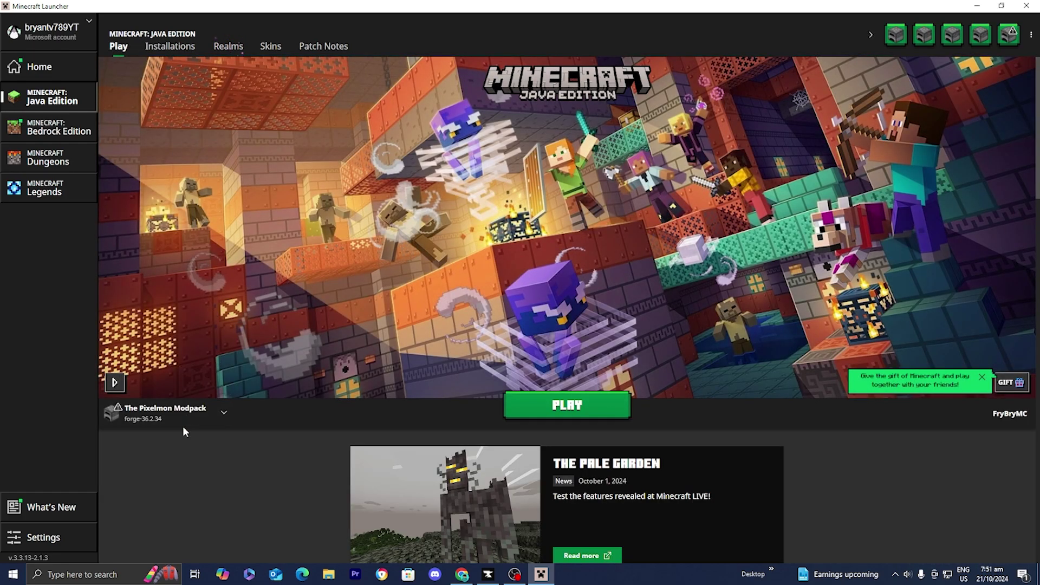
pyautogui.click(182, 411)
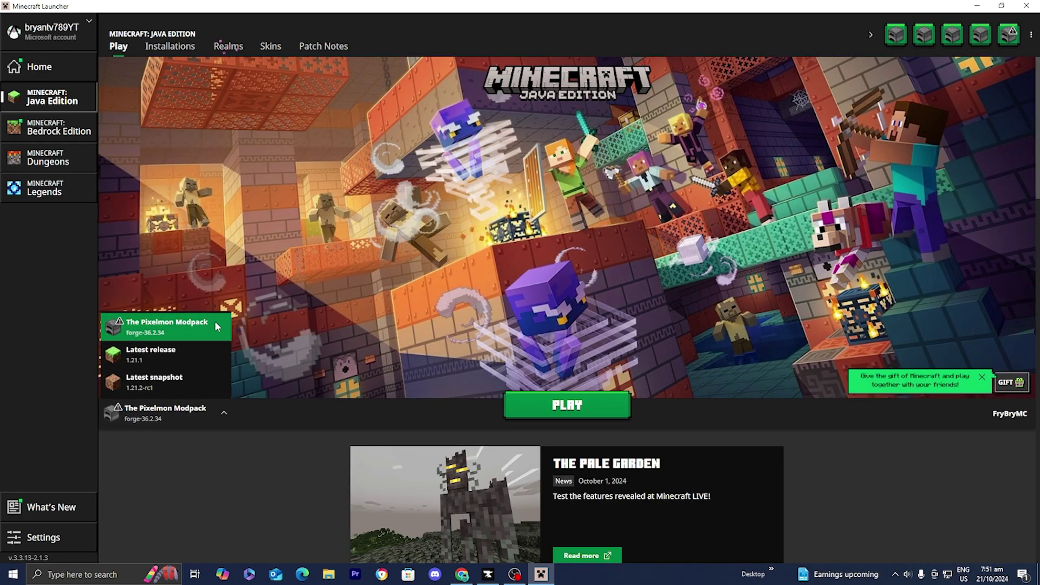
pyautogui.click(202, 330)
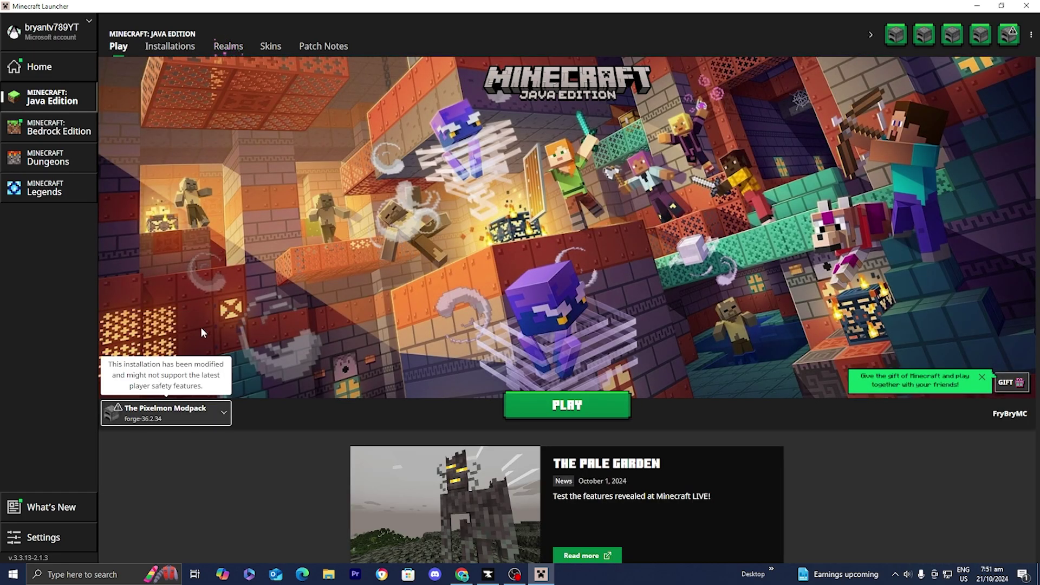
pyautogui.click(535, 409)
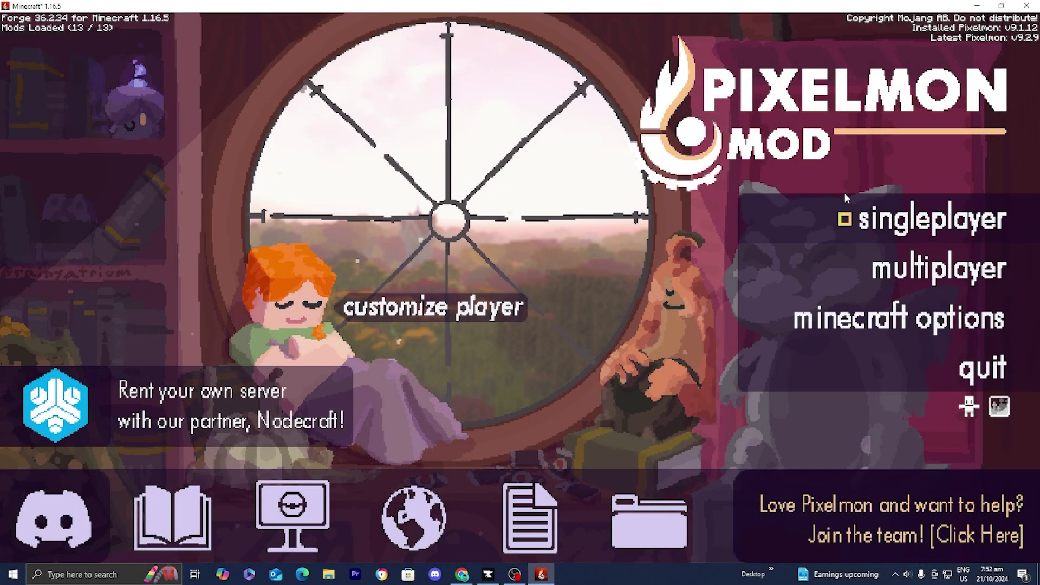
# Create a new Creative singleplayer world, walk around the village, then pause the game
pyautogui.click(919, 224)
pyautogui.click(477, 192)
pyautogui.click(476, 192)
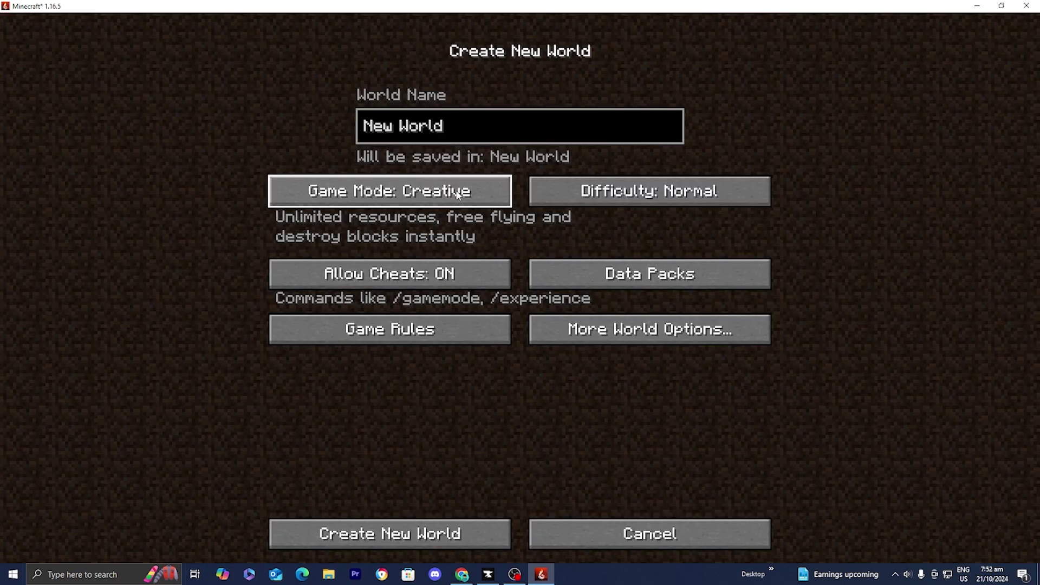
pyautogui.click(437, 539)
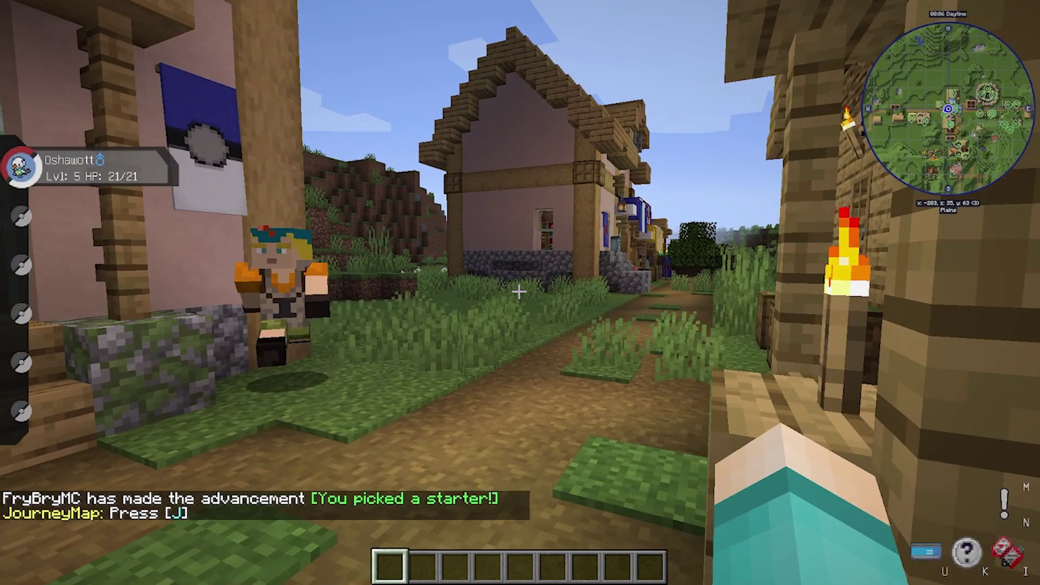
pyautogui.press('w')
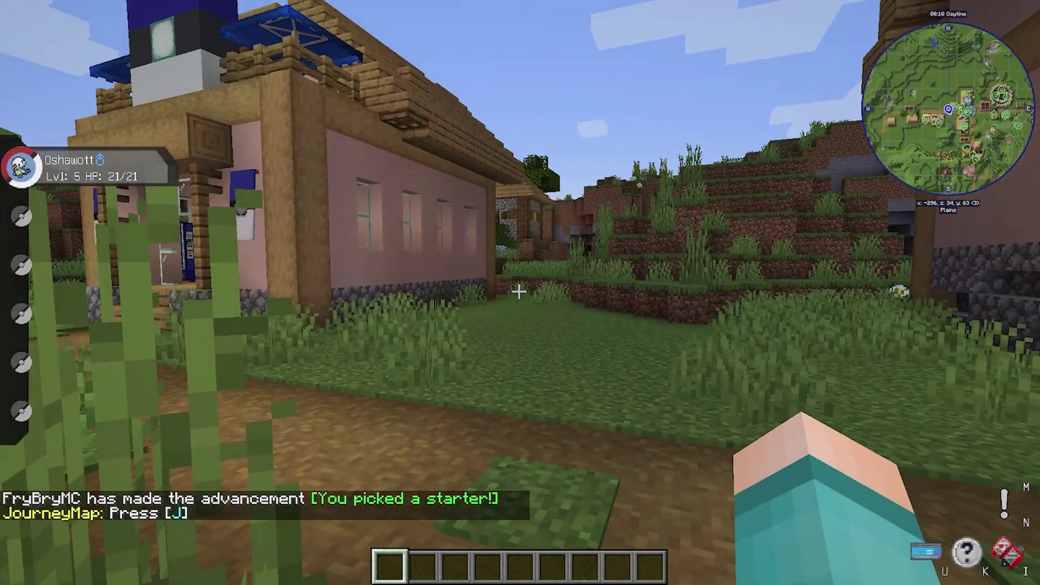
pyautogui.press('Escape')
# Select ComplementaryShaders_v4.0.1.zip under Options > Video Settings > Shaders and close the menus
pyautogui.click(486, 295)
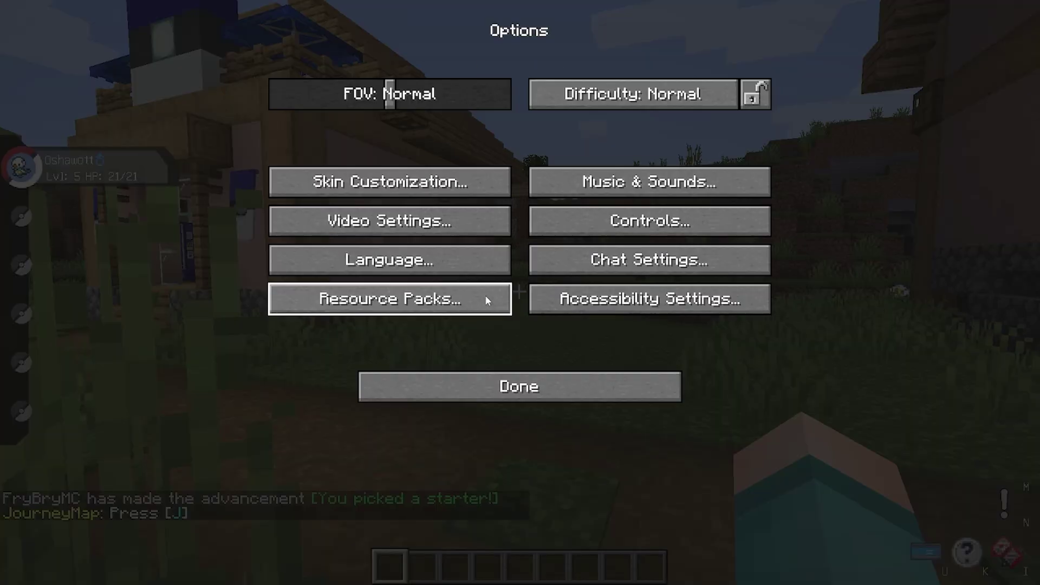
pyautogui.click(445, 225)
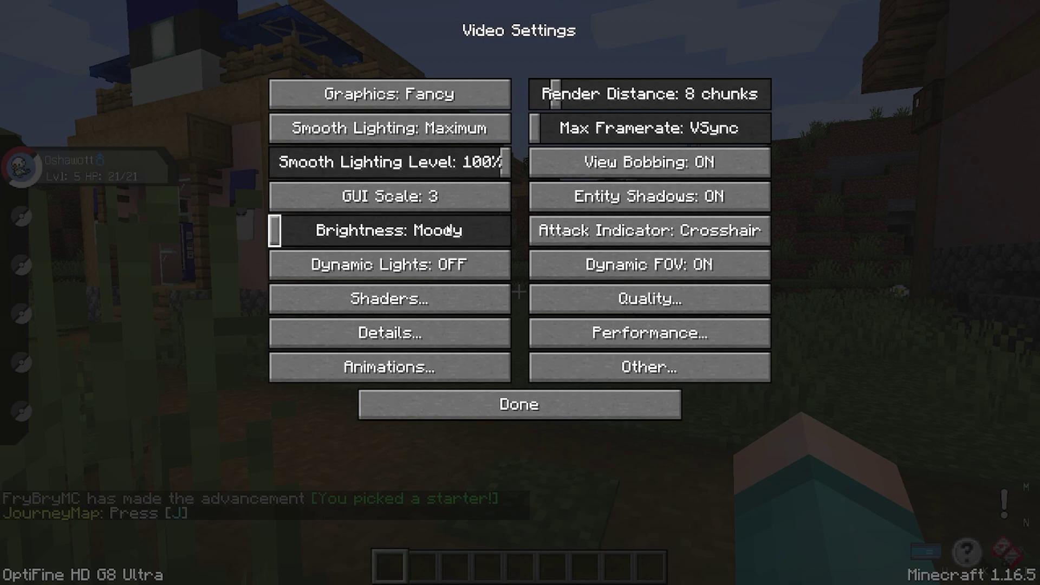
pyautogui.click(417, 301)
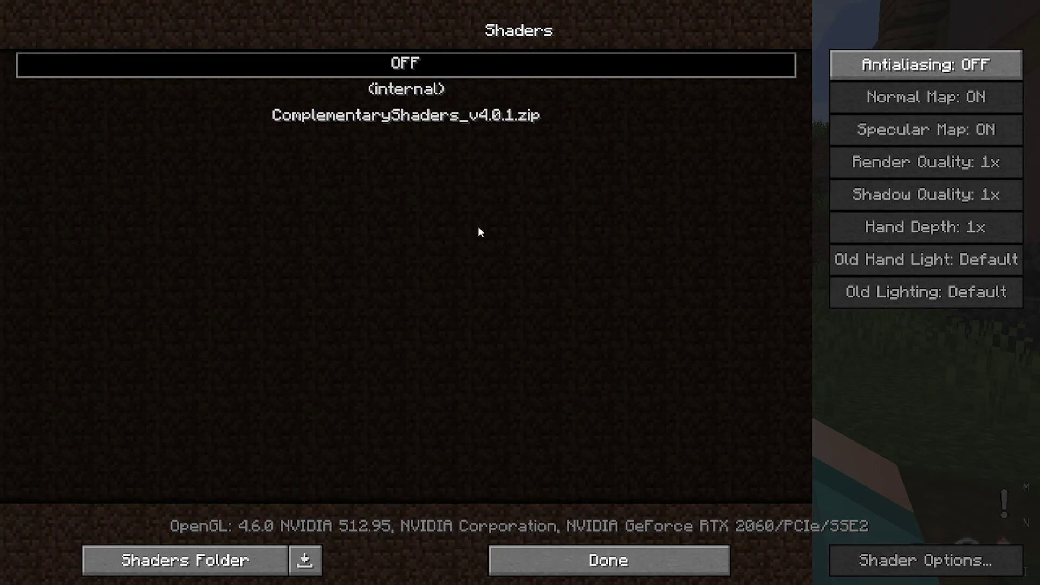
pyautogui.click(398, 116)
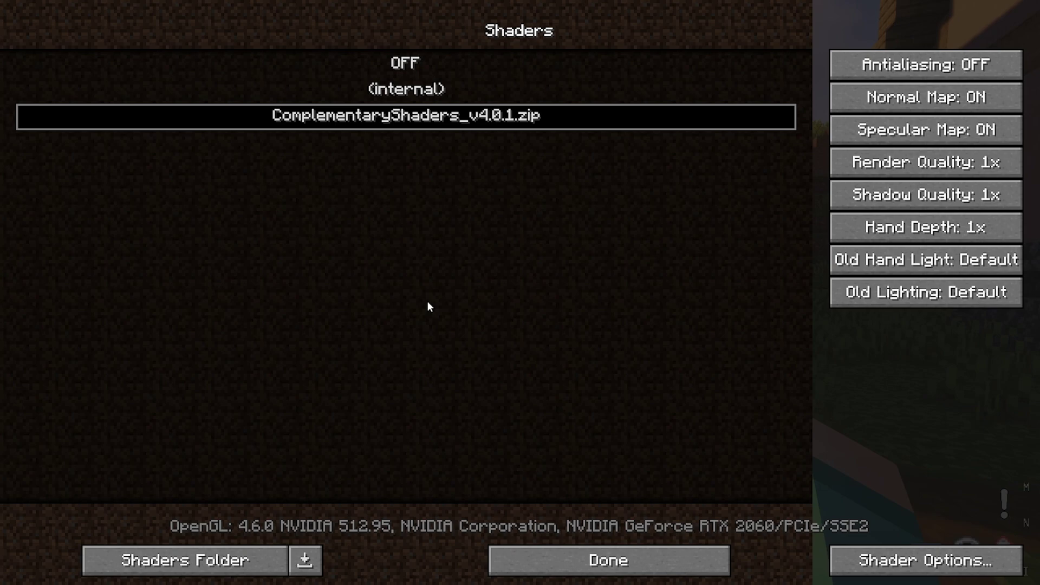
pyautogui.click(626, 557)
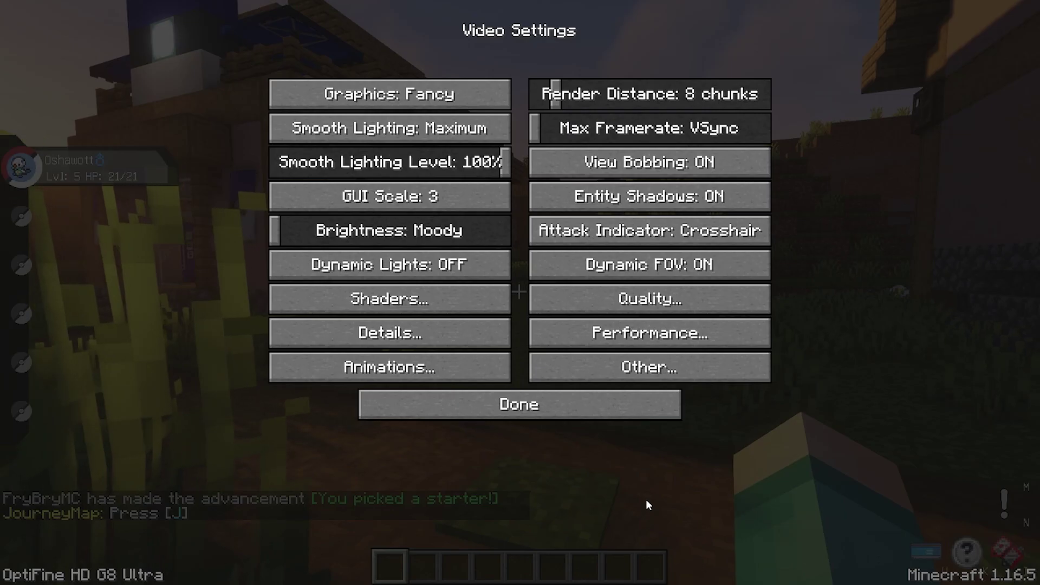
pyautogui.click(584, 412)
pyautogui.click(571, 398)
# Resume the game and walk down the village street past the bell in the shaded sunset
pyautogui.click(554, 178)
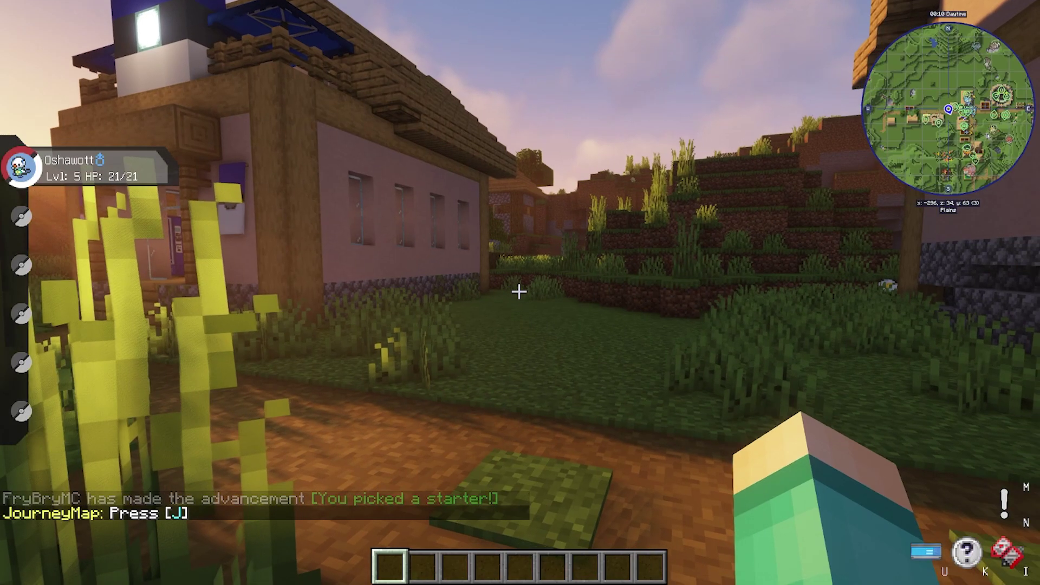
pyautogui.press('w')
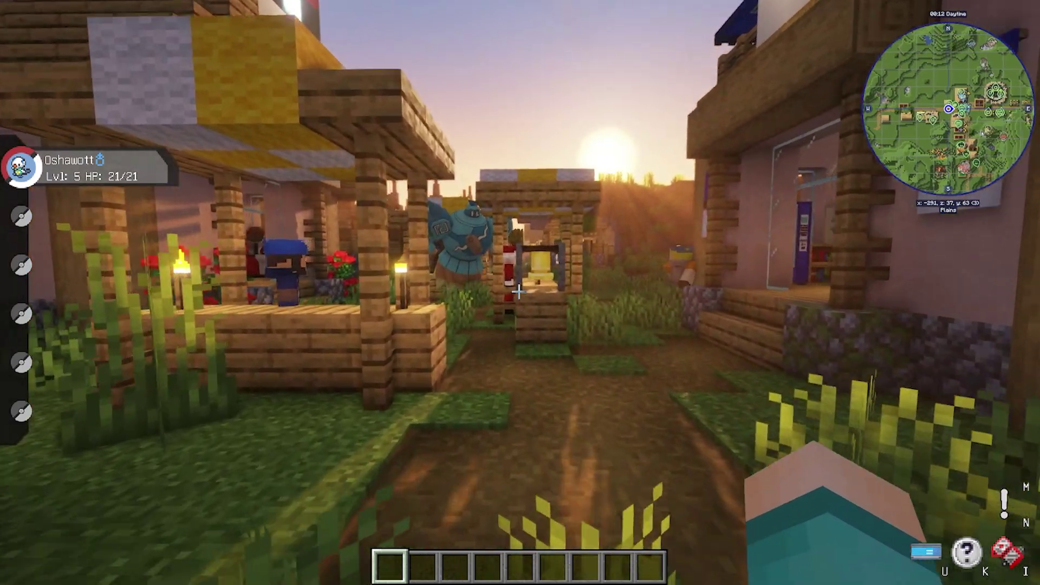
pyautogui.press('w')
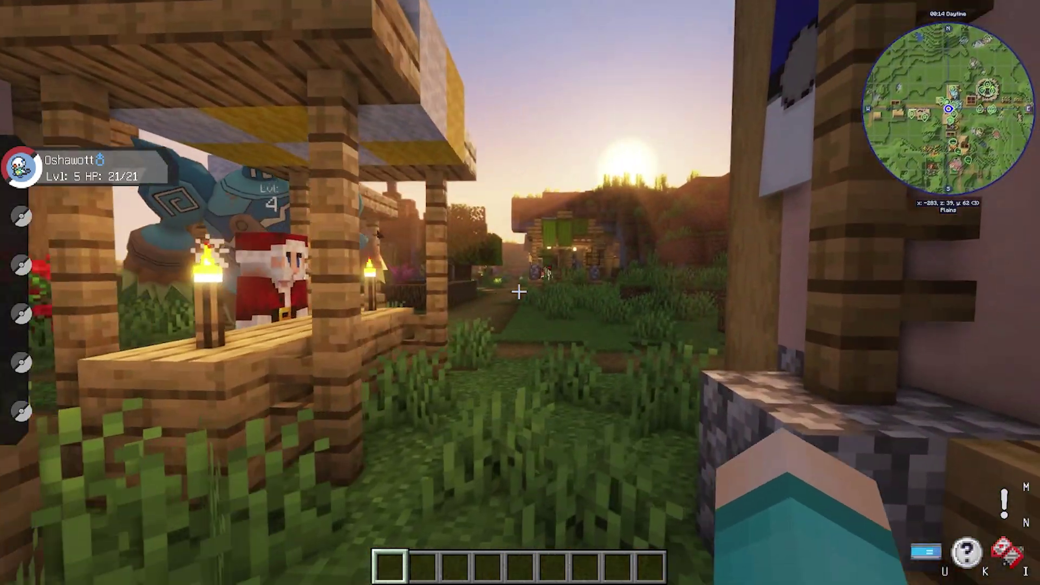
pyautogui.press('w')
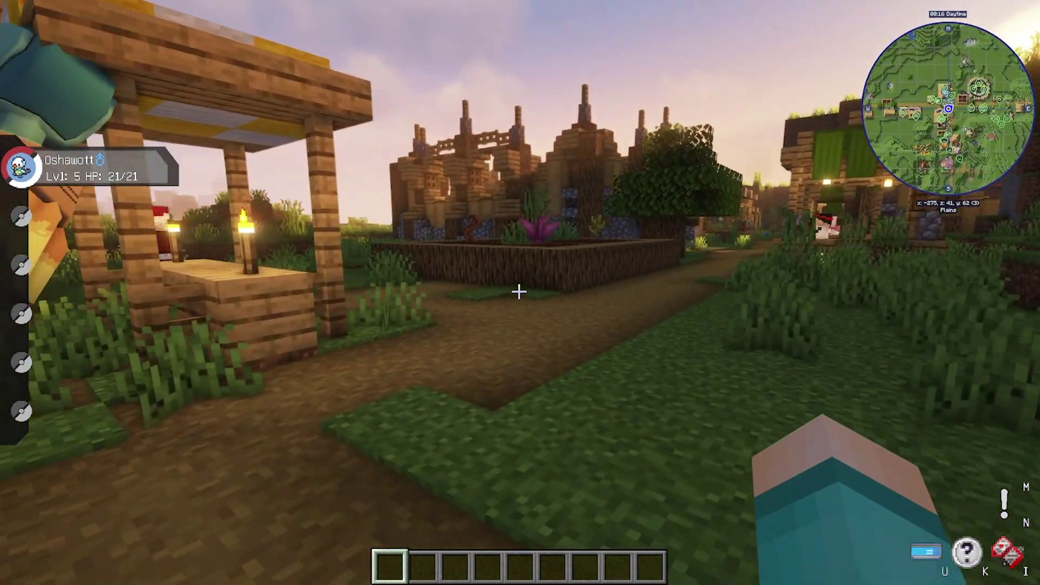